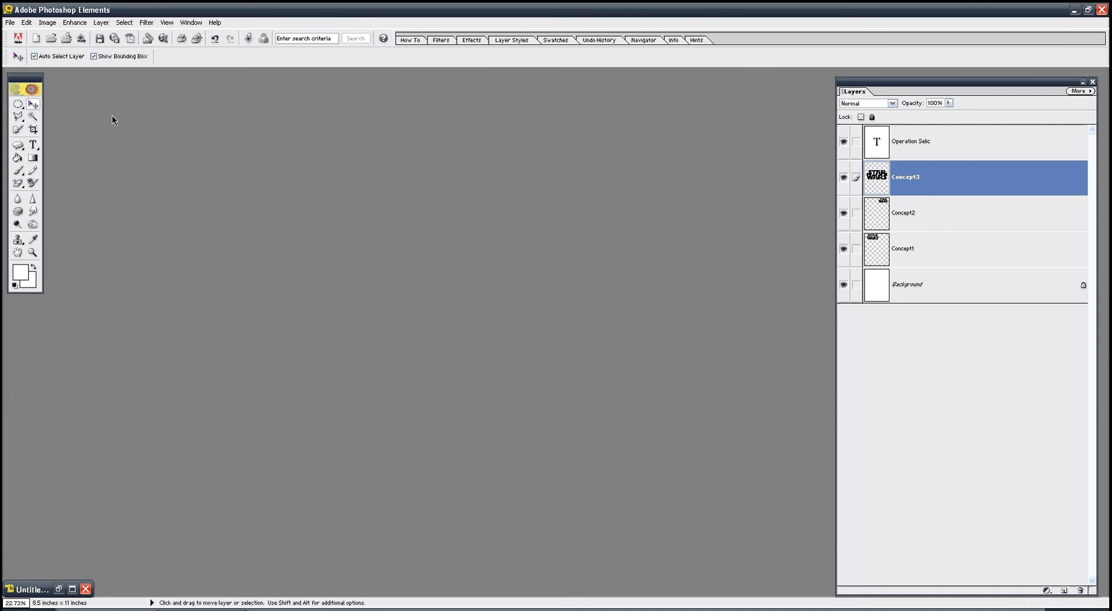
Create a new white-background Letter-size (8.5 × 11 in) document from the Preset Sizes list.
left_click(9, 22)
left_click(22, 34)
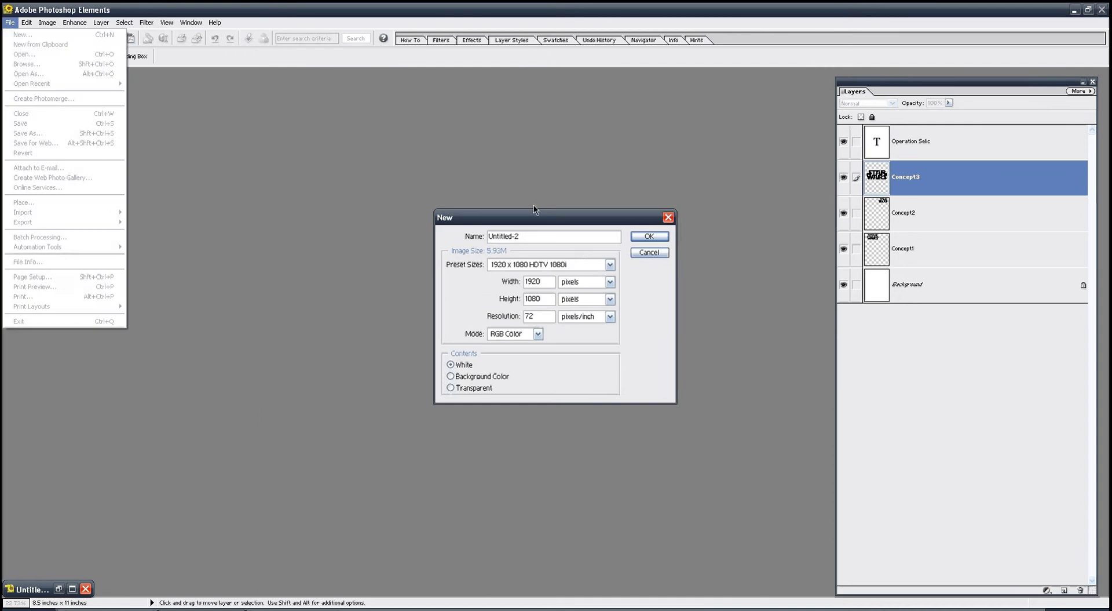
left_click(596, 266)
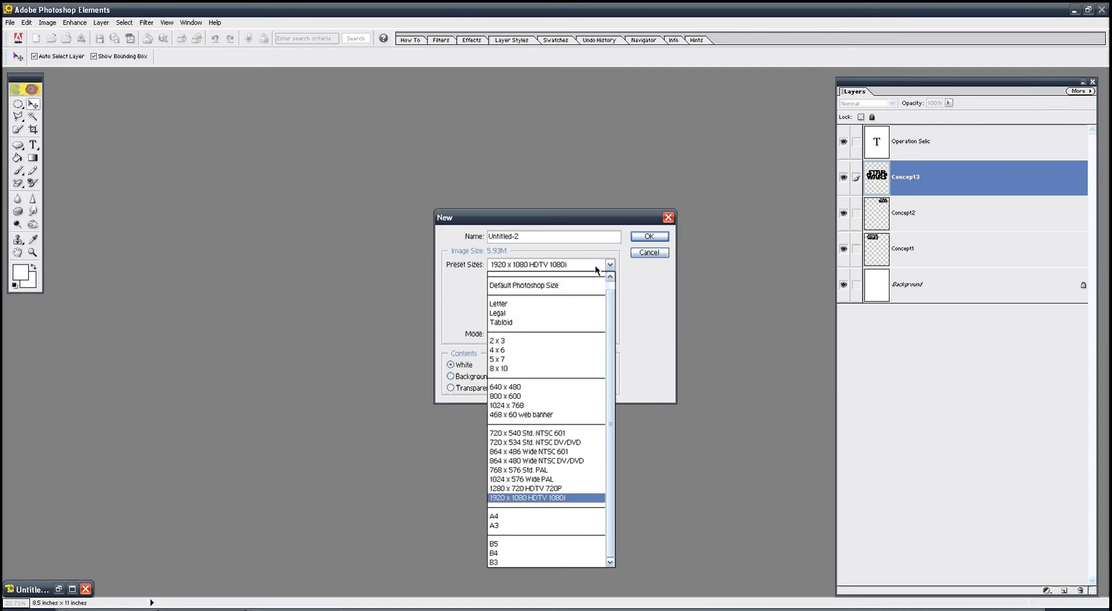
scroll(568, 375, "up", 1)
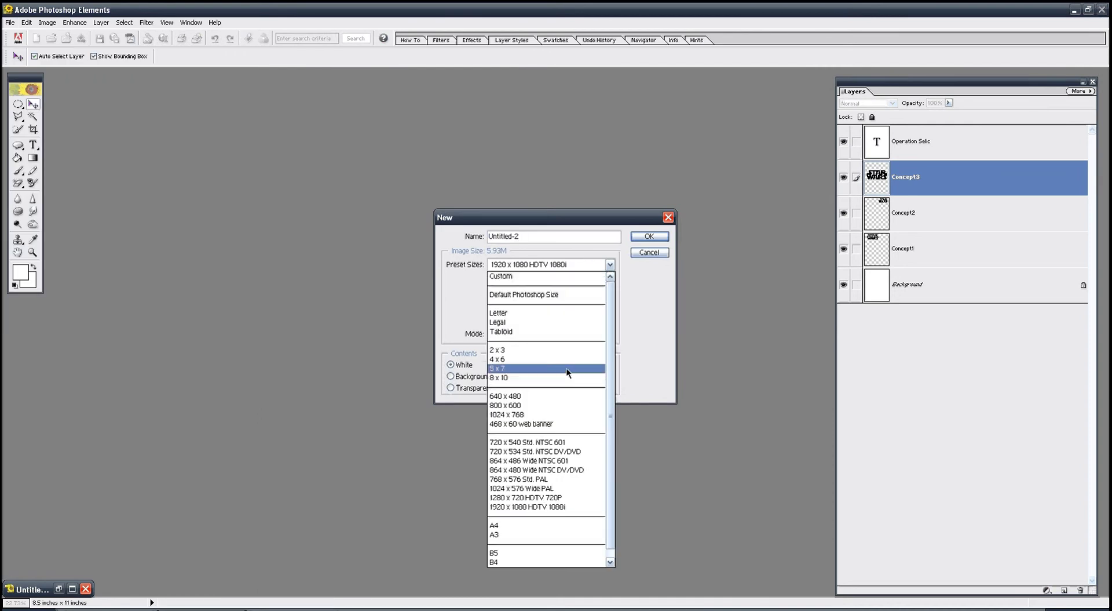
left_click(557, 315)
left_click(640, 236)
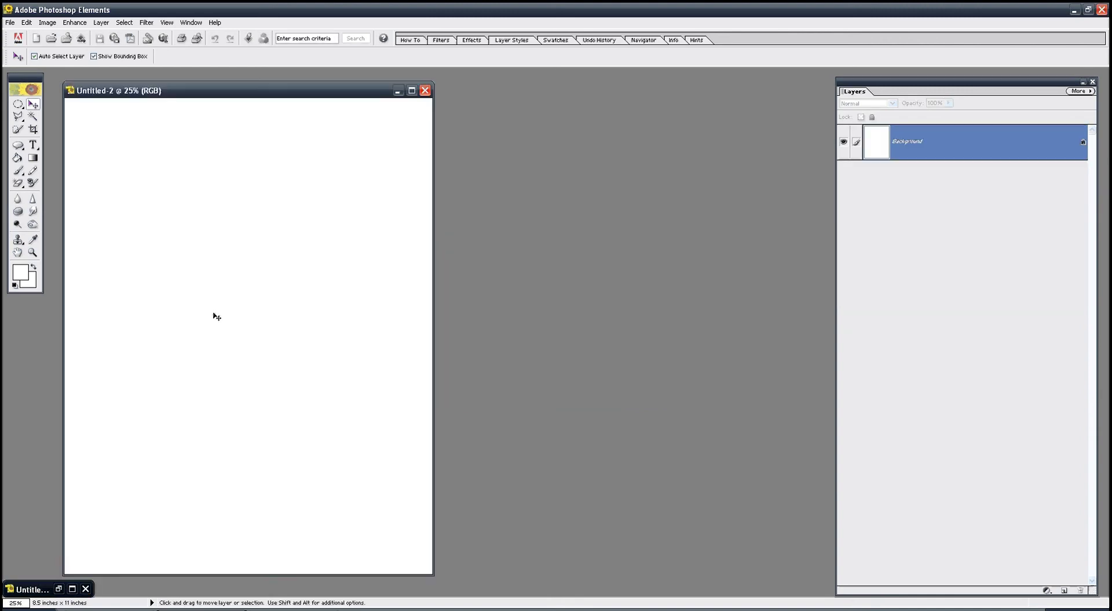
Drag the Concept3 STAR WARS logo from Untitled-1 to the top of Untitled-2, then minimize Untitled-1.
left_click(60, 588)
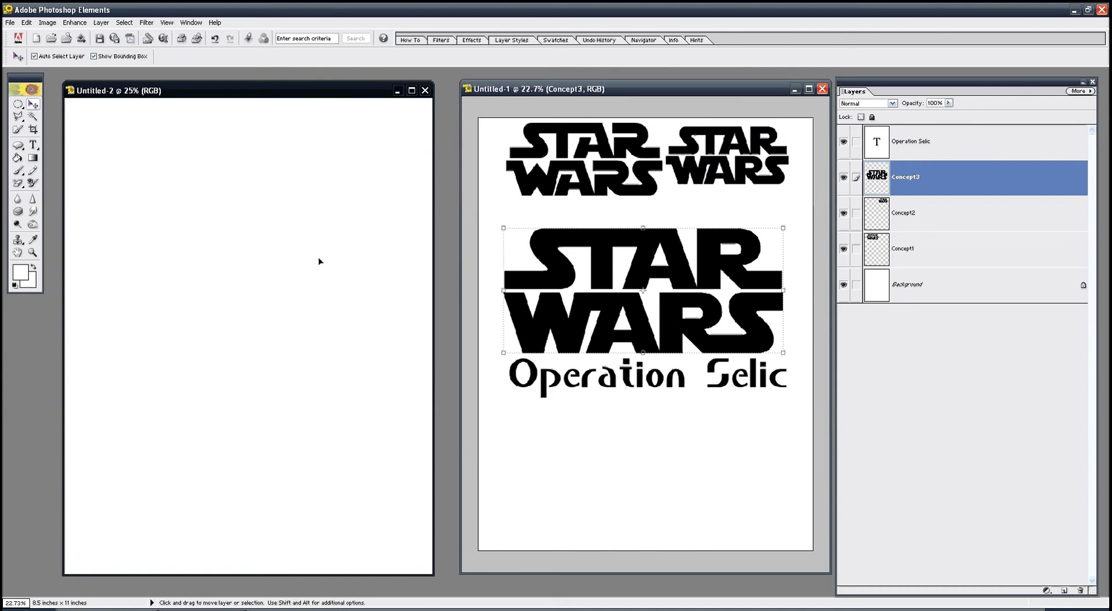
left_click(430, 262)
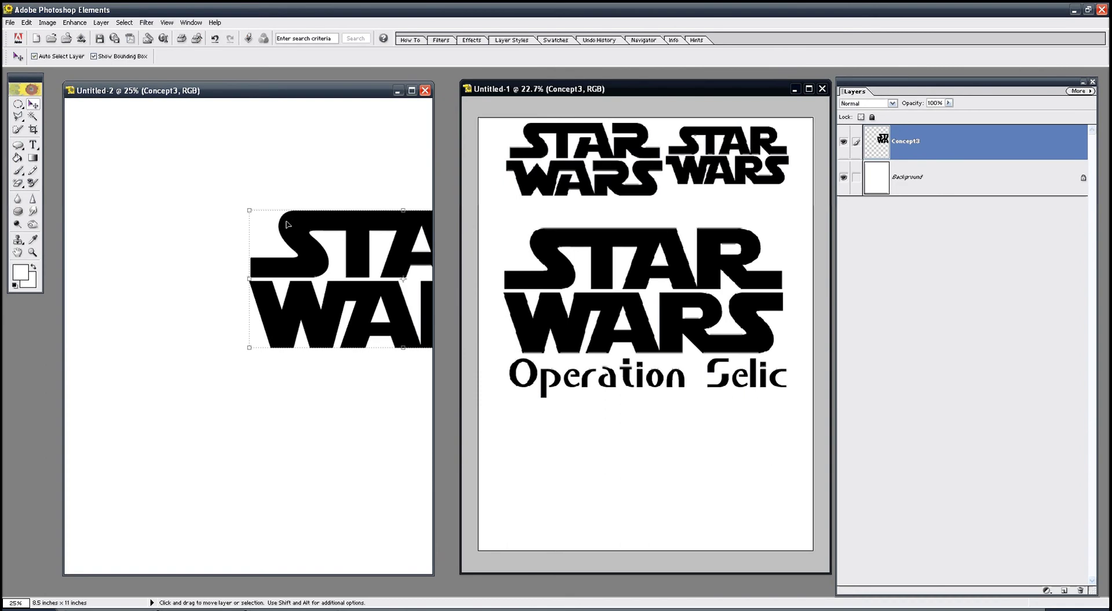
left_click_drag(287, 224, 128, 147)
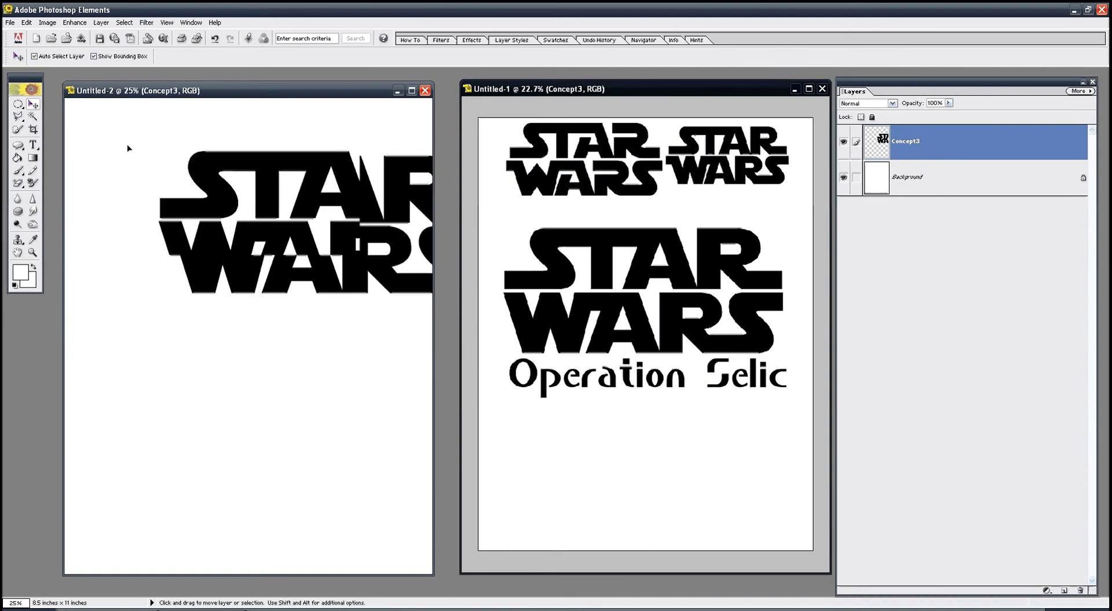
left_click(795, 89)
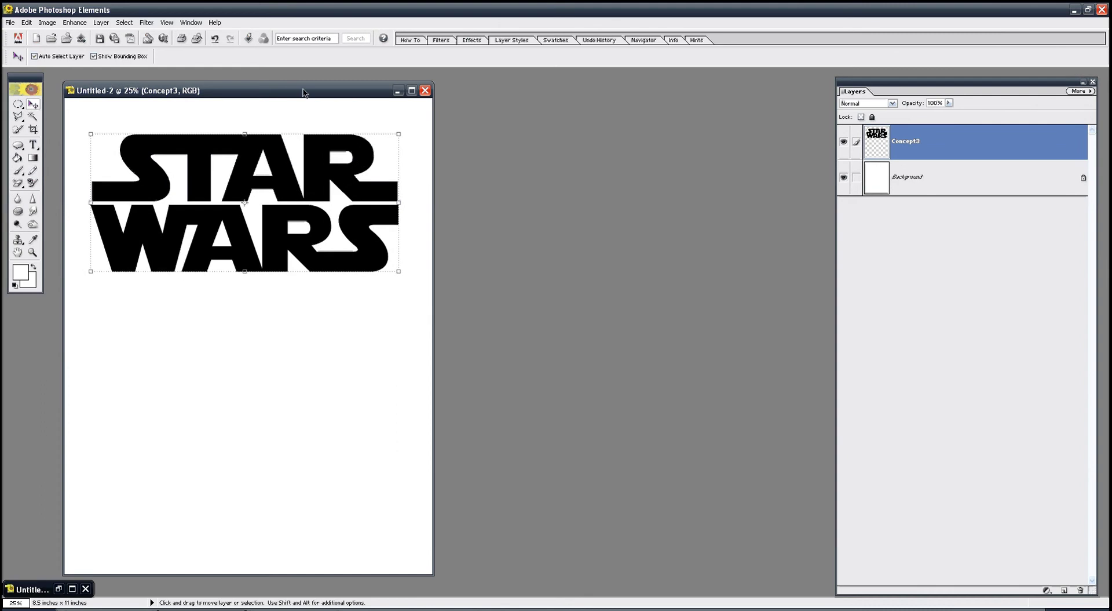
left_click_drag(303, 93, 417, 93)
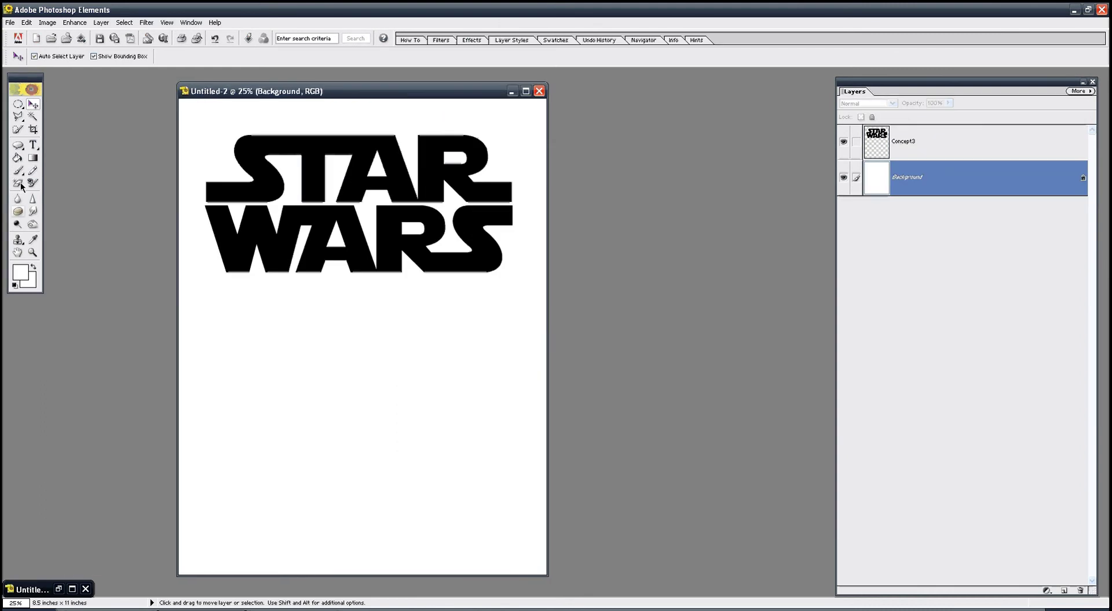
Edit a foreground-to-background gradient: move the opacity stop to the middle and make the right stop light grey B8B8B8.
left_click(33, 157)
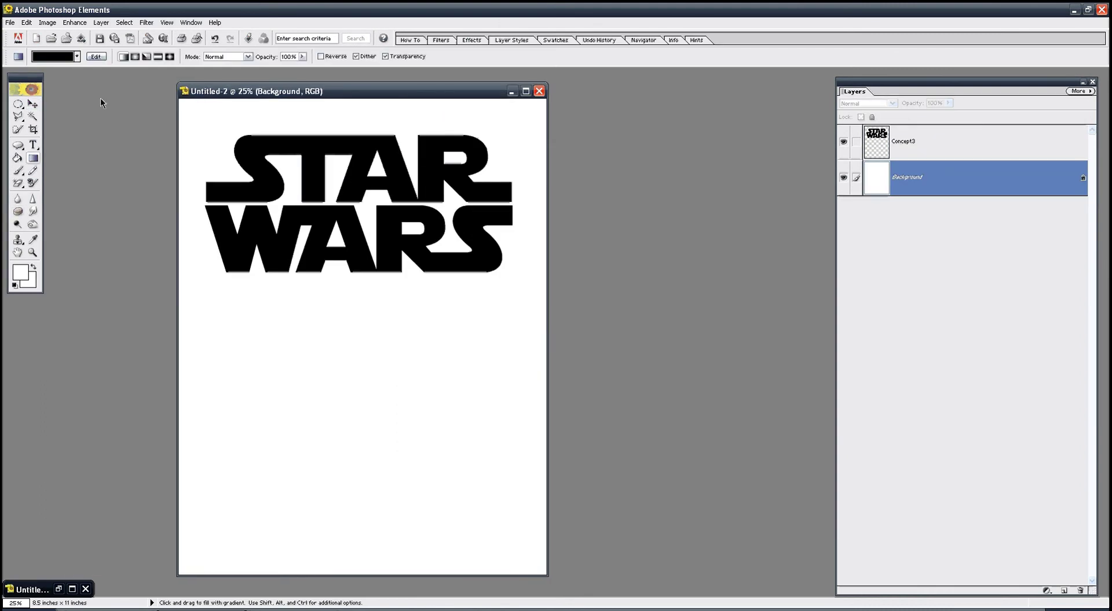
left_click(95, 56)
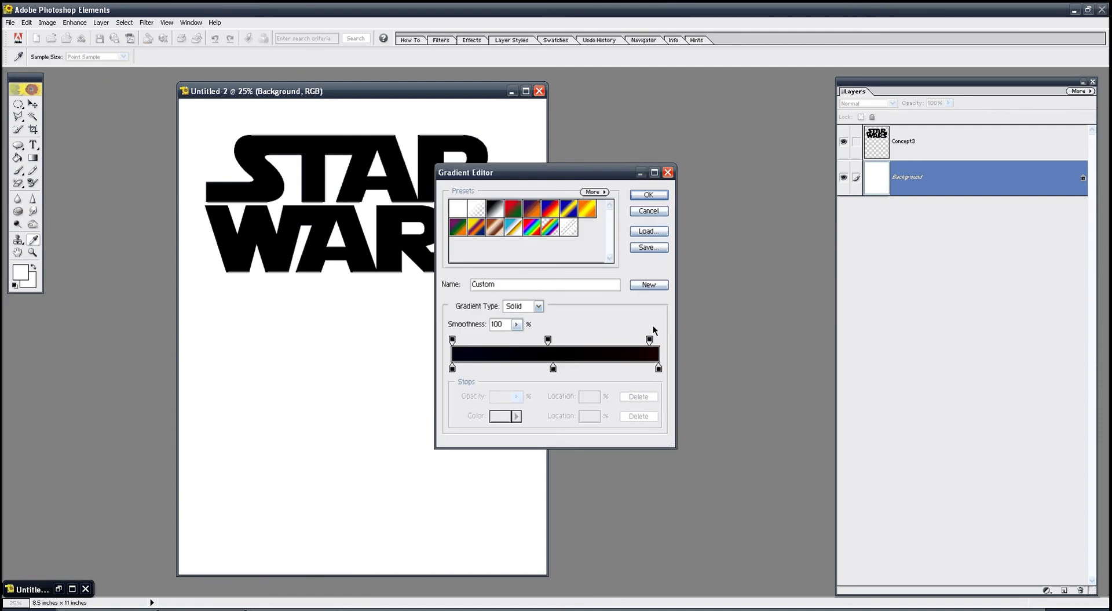
left_click(461, 210)
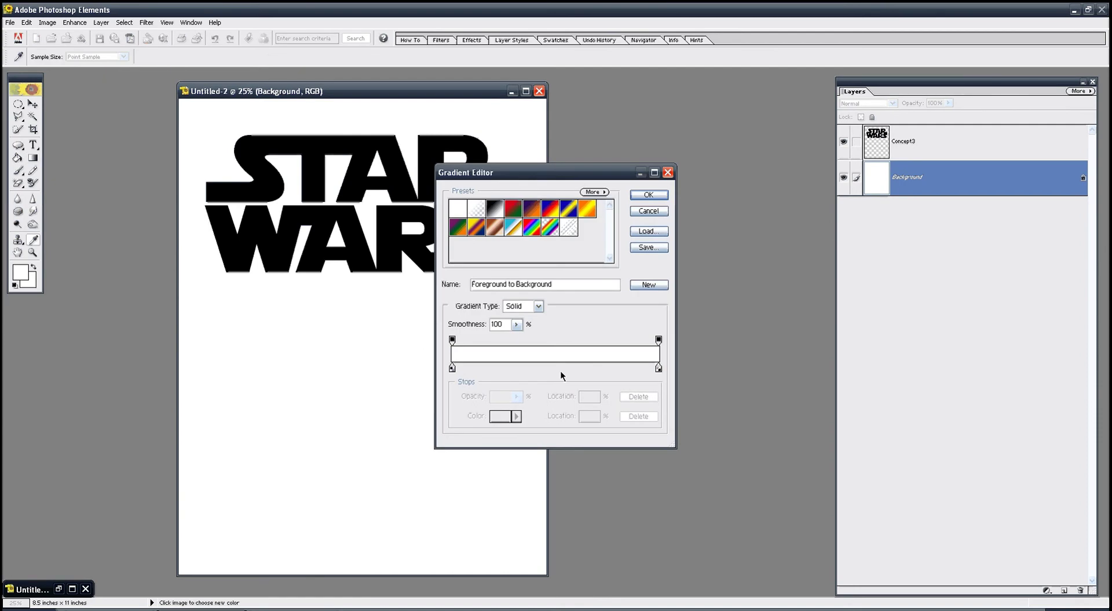
left_click(659, 340)
mouse_move(659, 340)
left_mouse_down()
mouse_move(500, 248)
mouse_move(566, 345)
left_mouse_up()
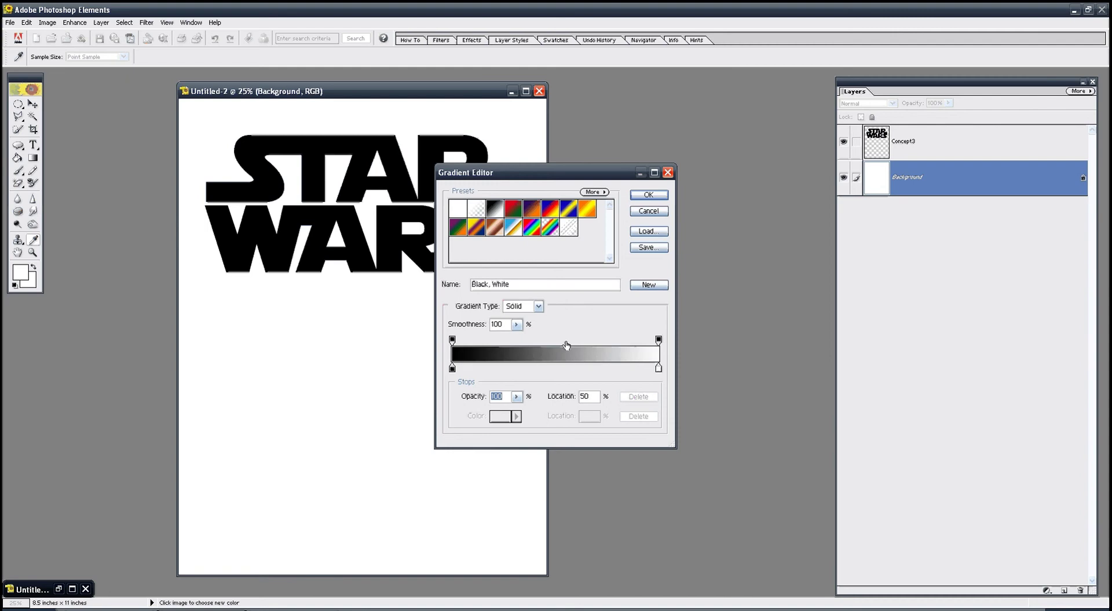
left_click(659, 368)
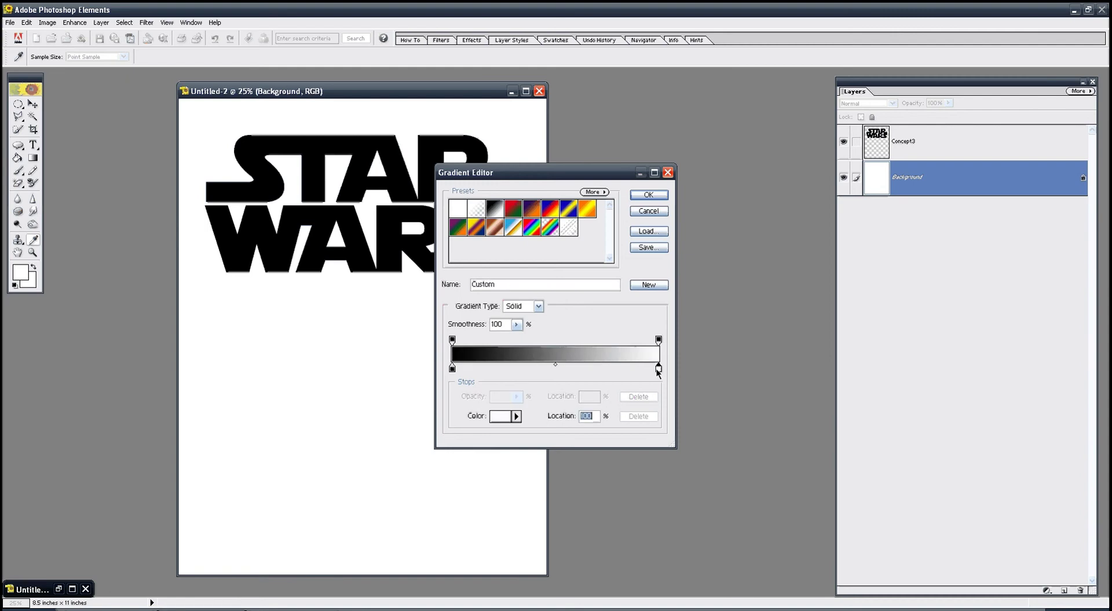
double_click(659, 368)
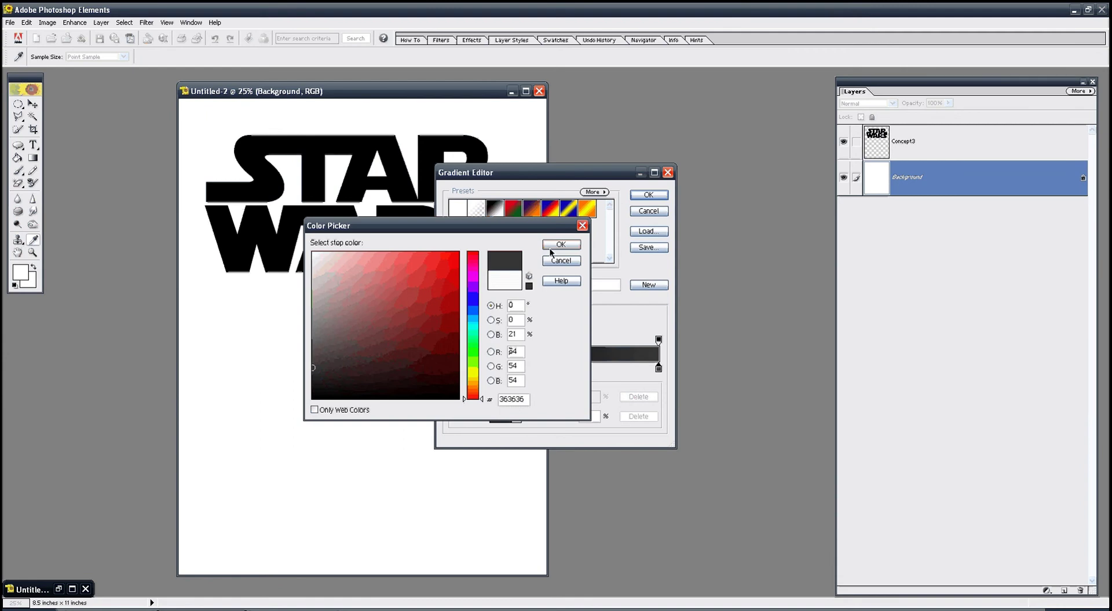
left_click_drag(316, 292, 292, 292)
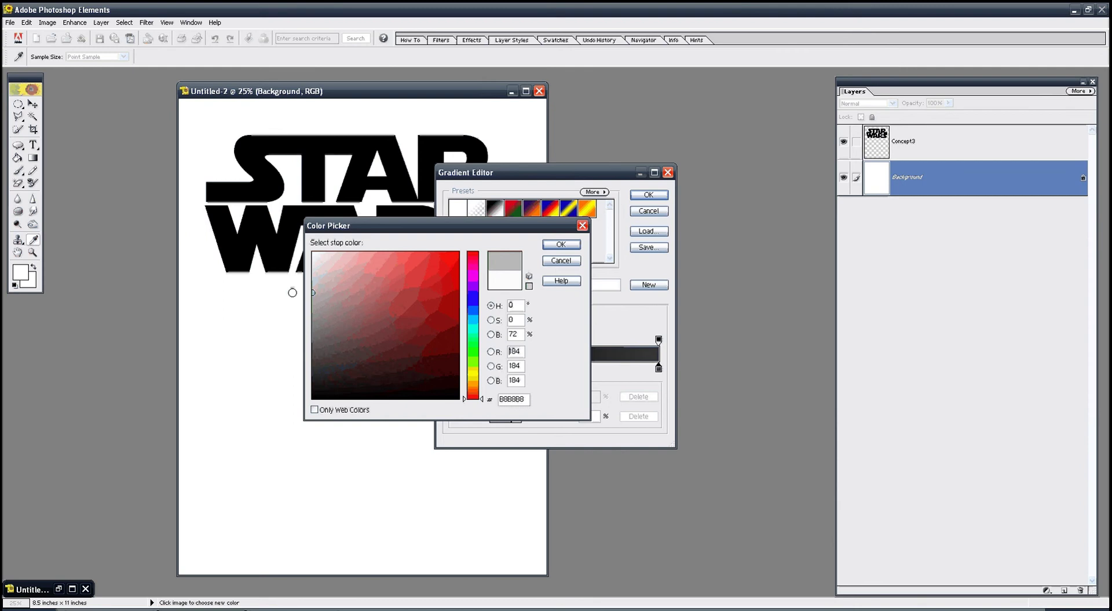
key("Return")
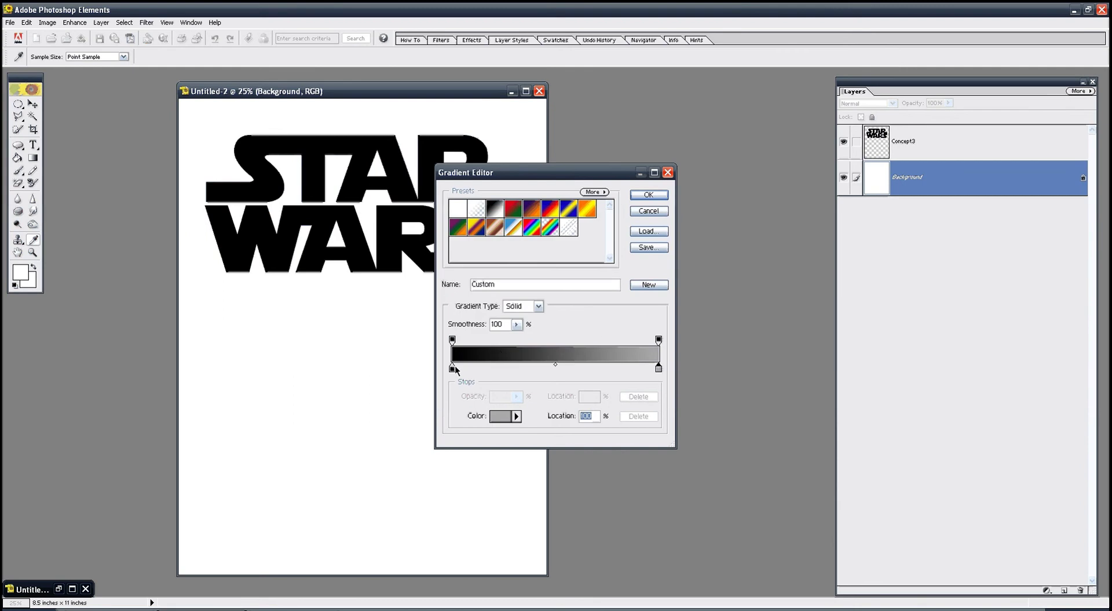
Set the left gradient stop to dark grey 686767 and sweep the gradient diagonally across the Background layer.
double_click(453, 368)
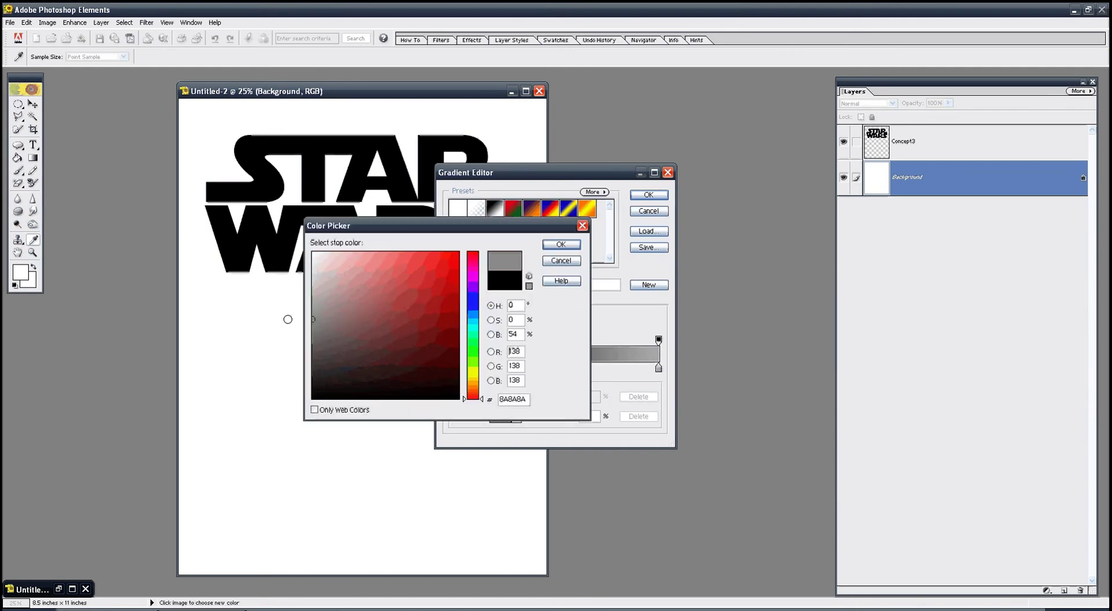
left_click(560, 246)
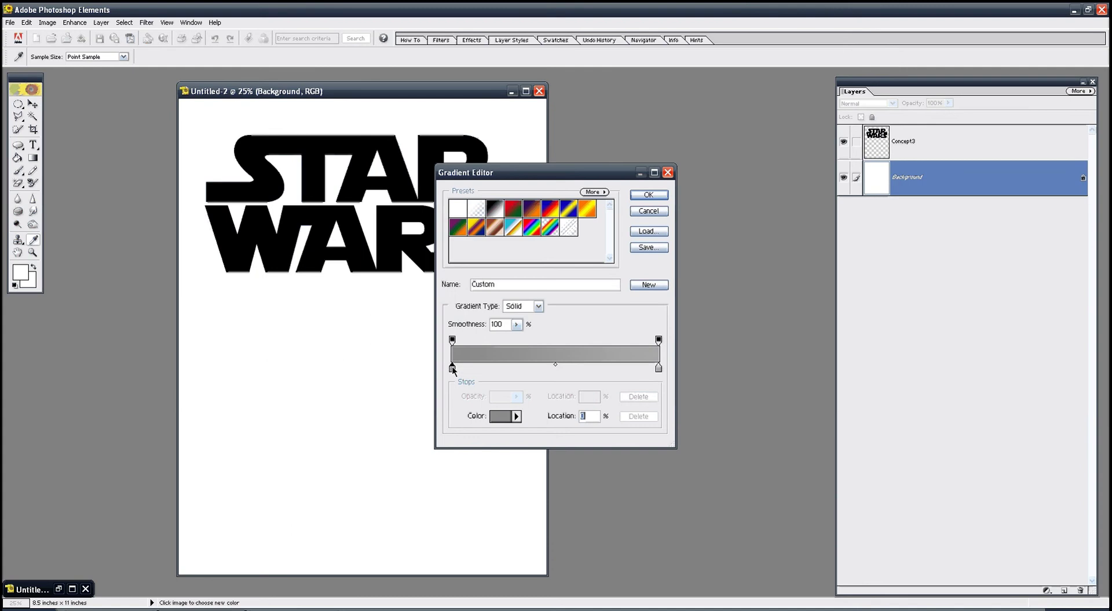
double_click(452, 367)
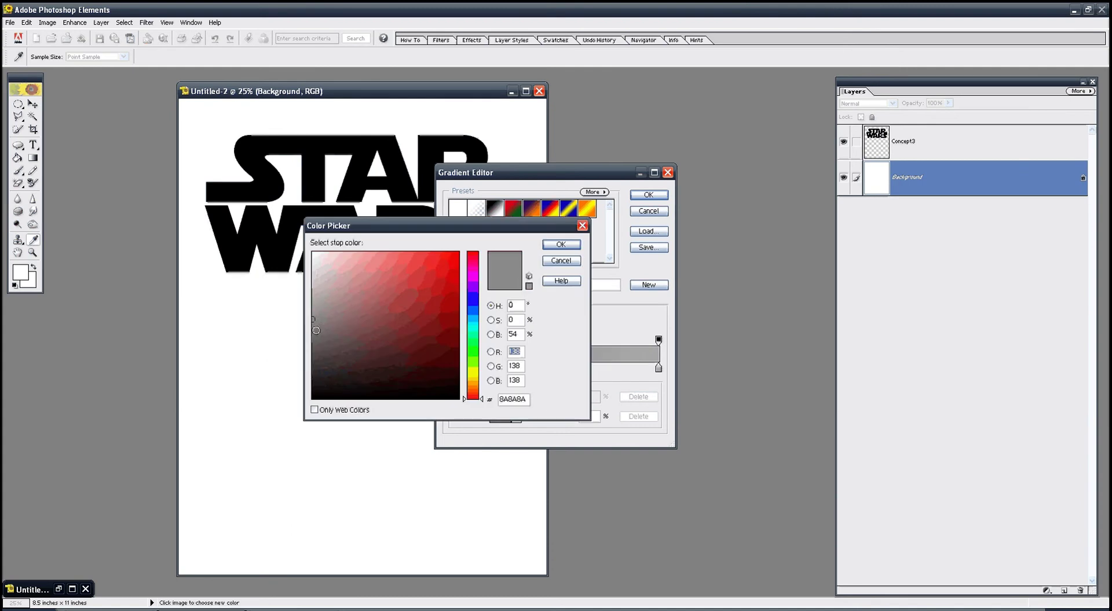
left_click(314, 339)
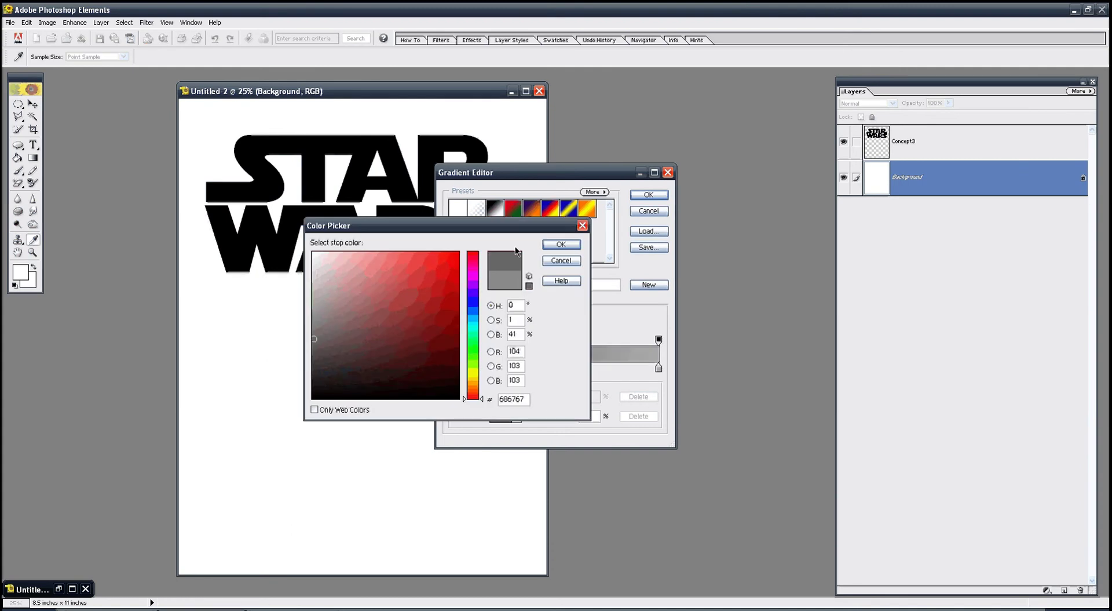
left_click(561, 244)
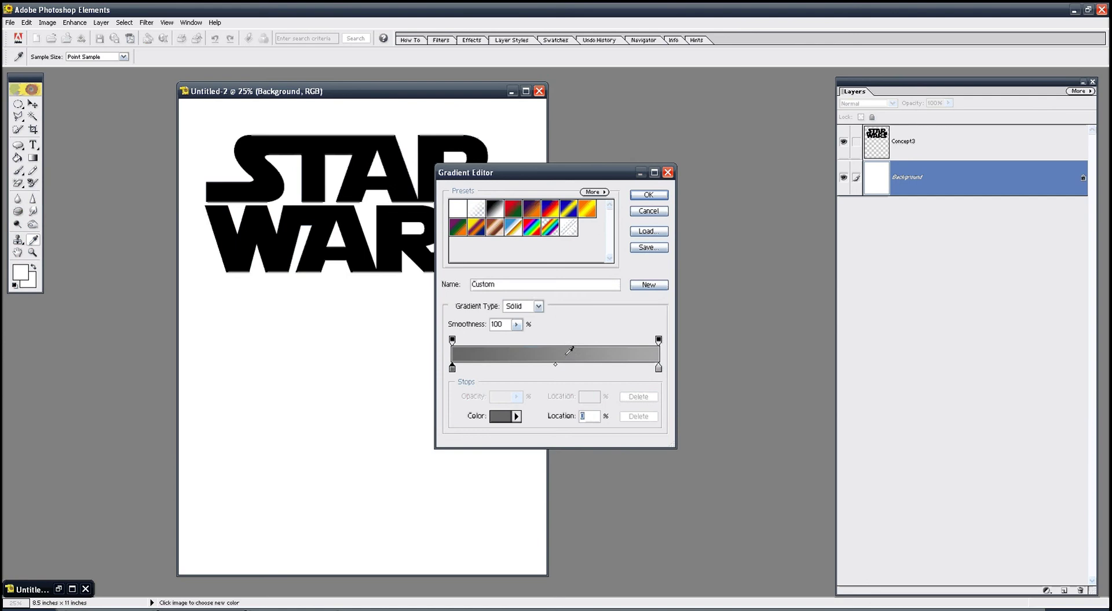
left_click(647, 195)
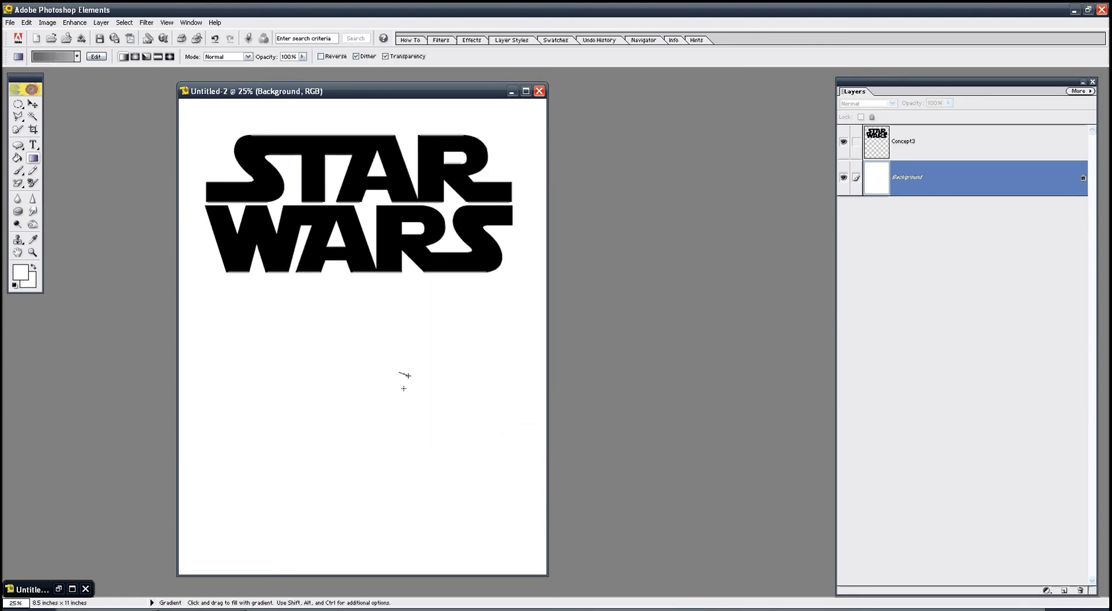
left_click_drag(399, 373, 409, 375)
mouse_move(215, 140)
left_mouse_down()
mouse_move(324, 252)
mouse_move(501, 512)
mouse_move(495, 521)
left_mouse_up()
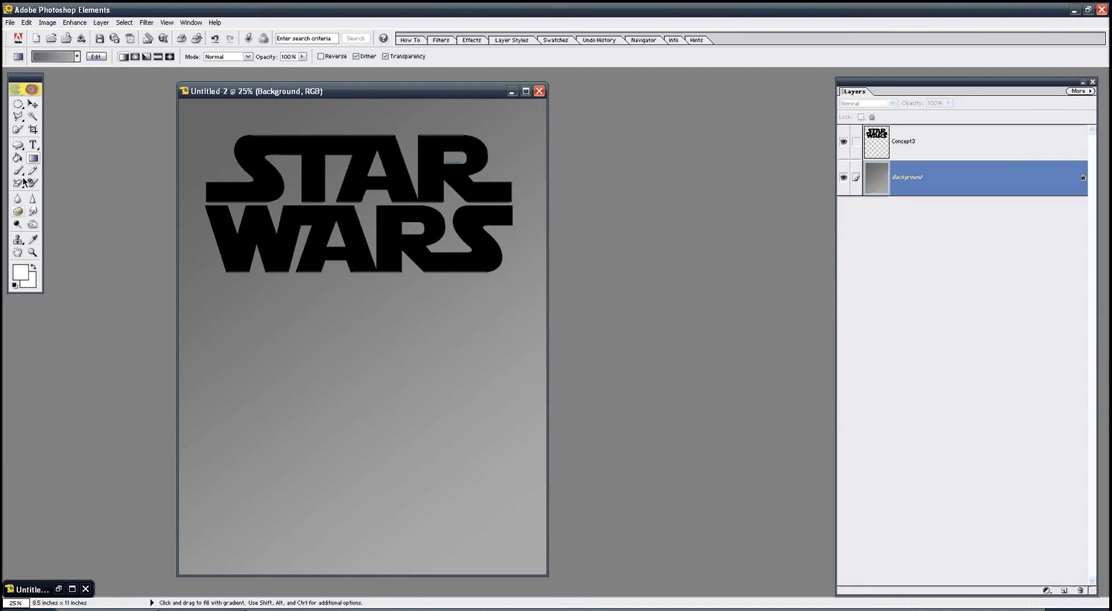
left_click(33, 104)
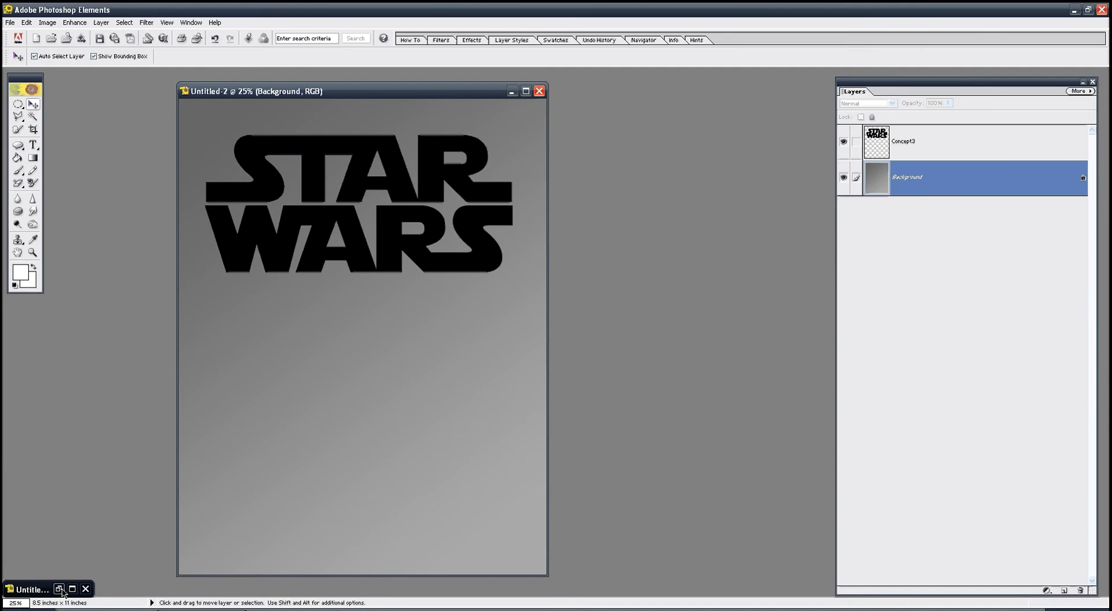
Copy the Operation Selic text below the STAR WARS logo, nudge both into line, and minimize Untitled-1.
left_click(59, 588)
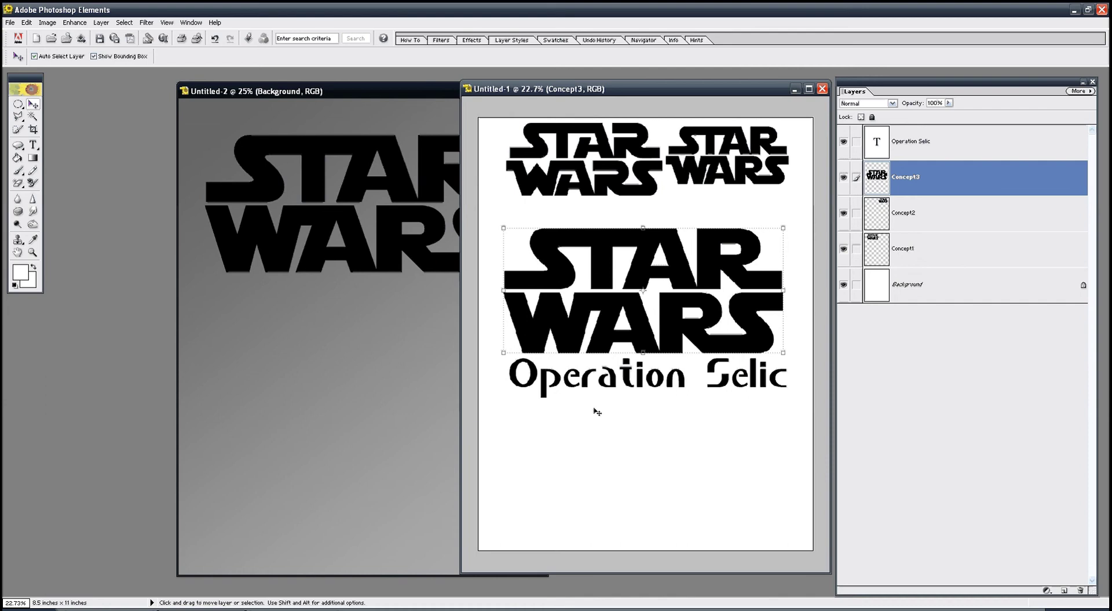
left_click_drag(580, 380, 260, 310)
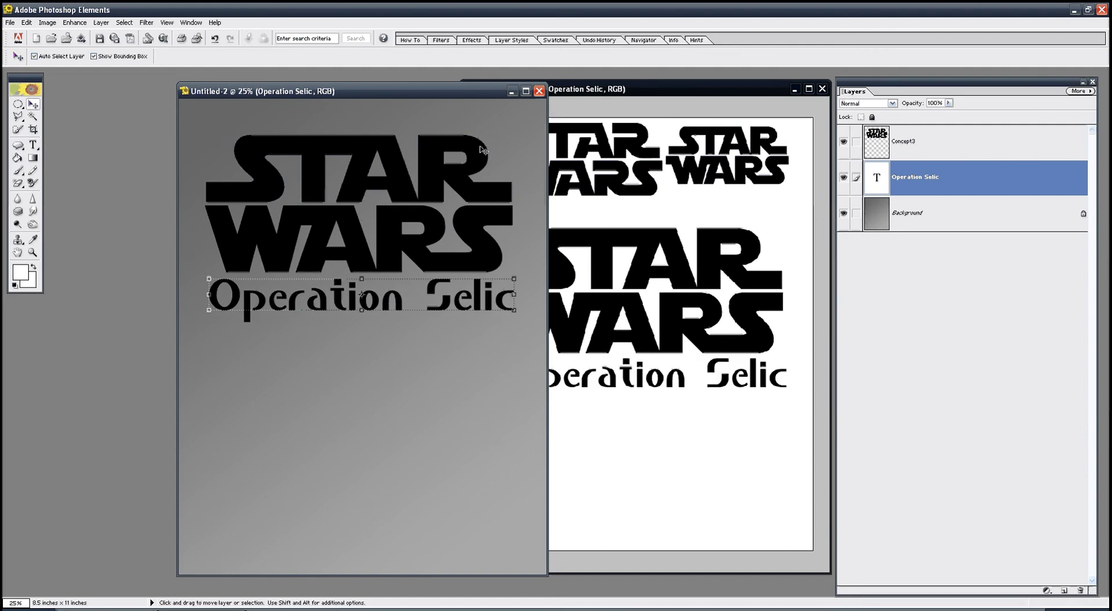
mouse_move(481, 150)
left_mouse_down()
mouse_move(489, 143)
mouse_move(462, 171)
left_mouse_up()
left_click_drag(429, 290, 433, 282)
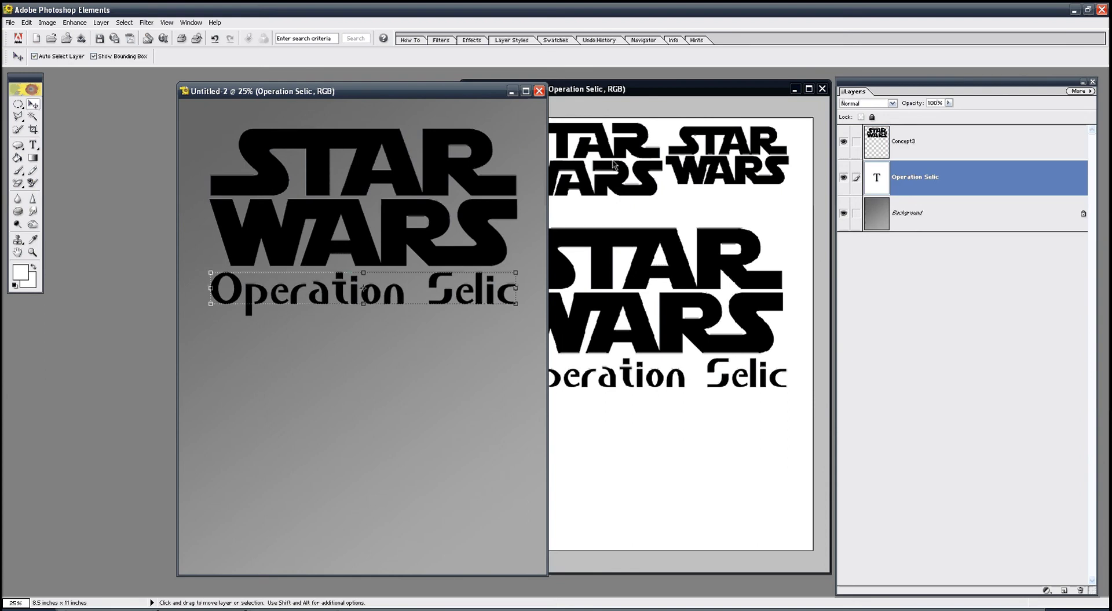
left_click(614, 165)
left_click(795, 90)
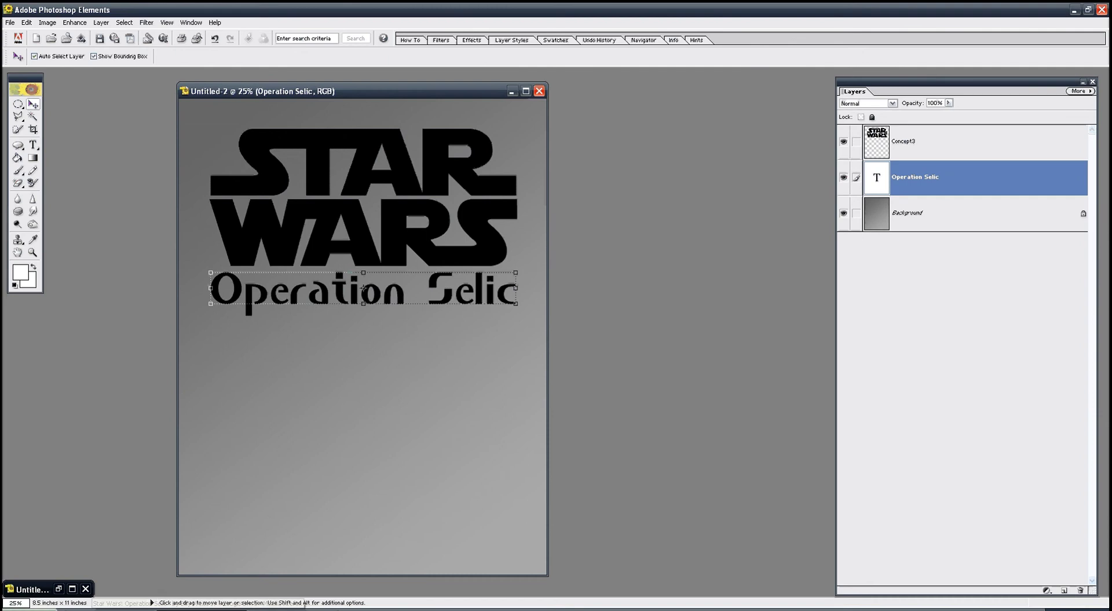
Drag RebelEmblem.png and JediVector.png from the IV > Images > logos folder into Photoshop Elements.
left_click(18, 606)
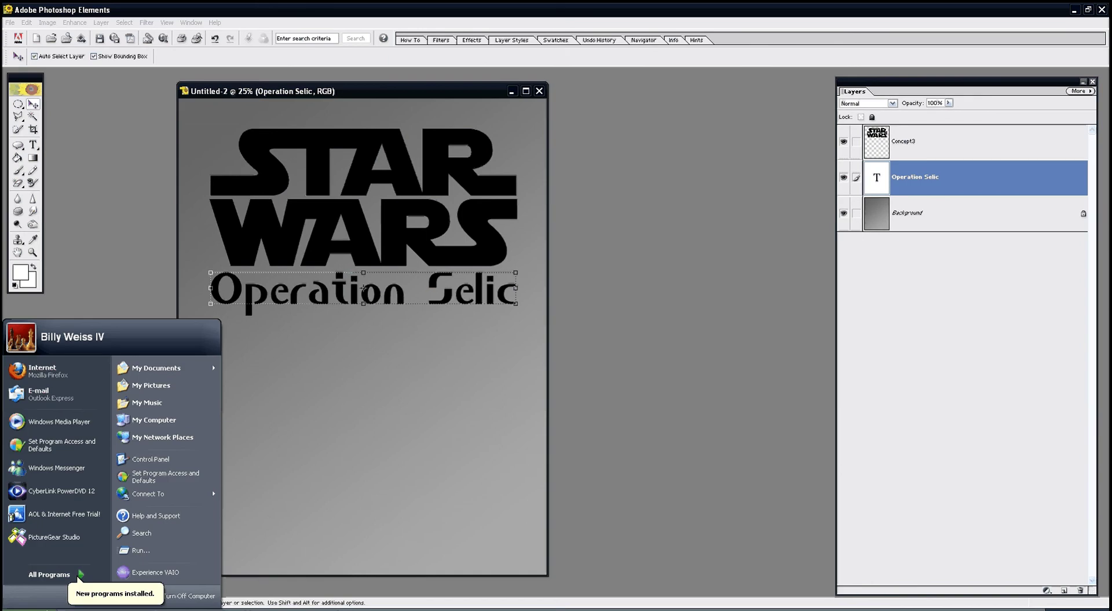
left_click(1082, 12)
left_click(1075, 10)
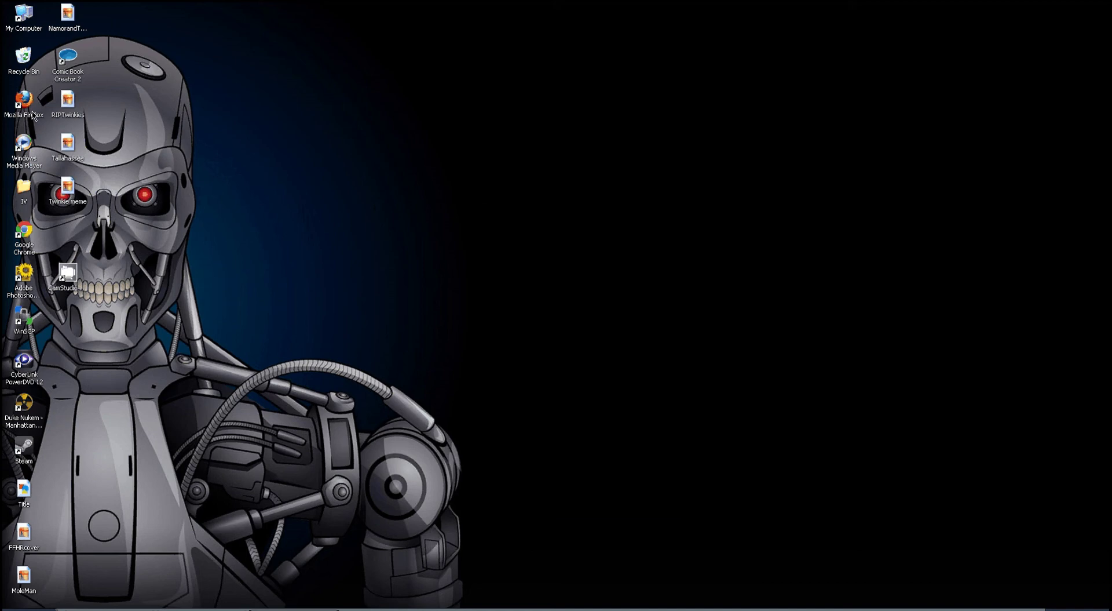
double_click(24, 187)
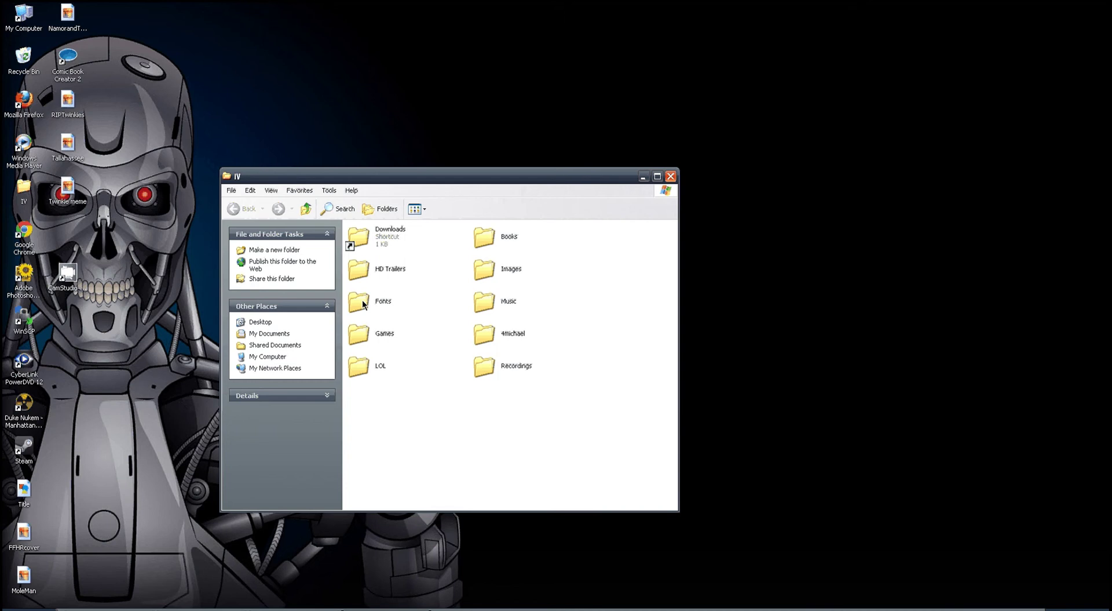
key("i")
key("Return")
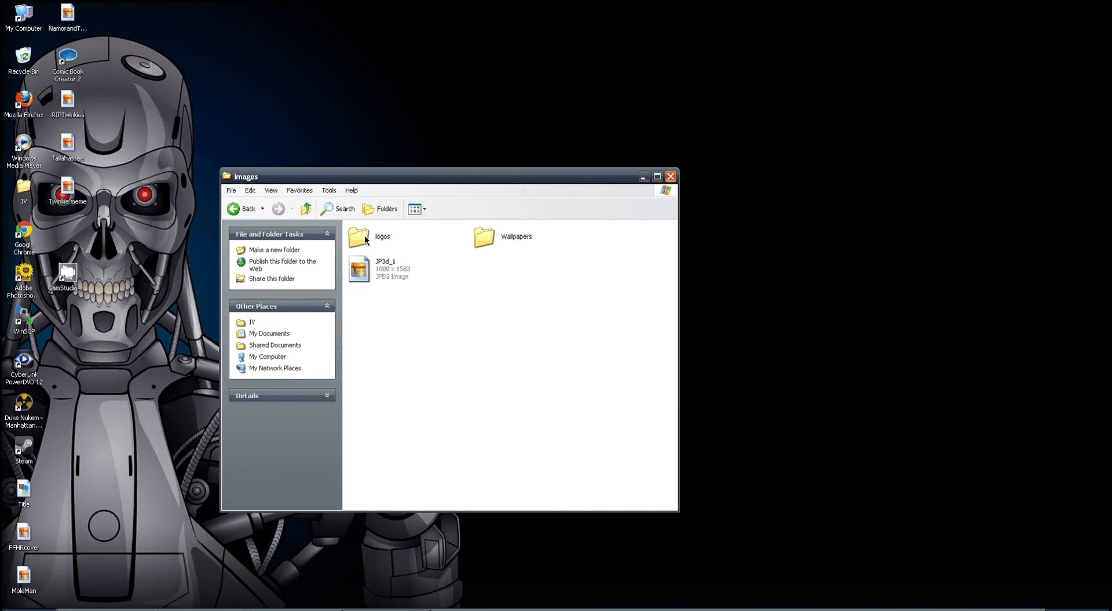
double_click(366, 239)
left_click(591, 458)
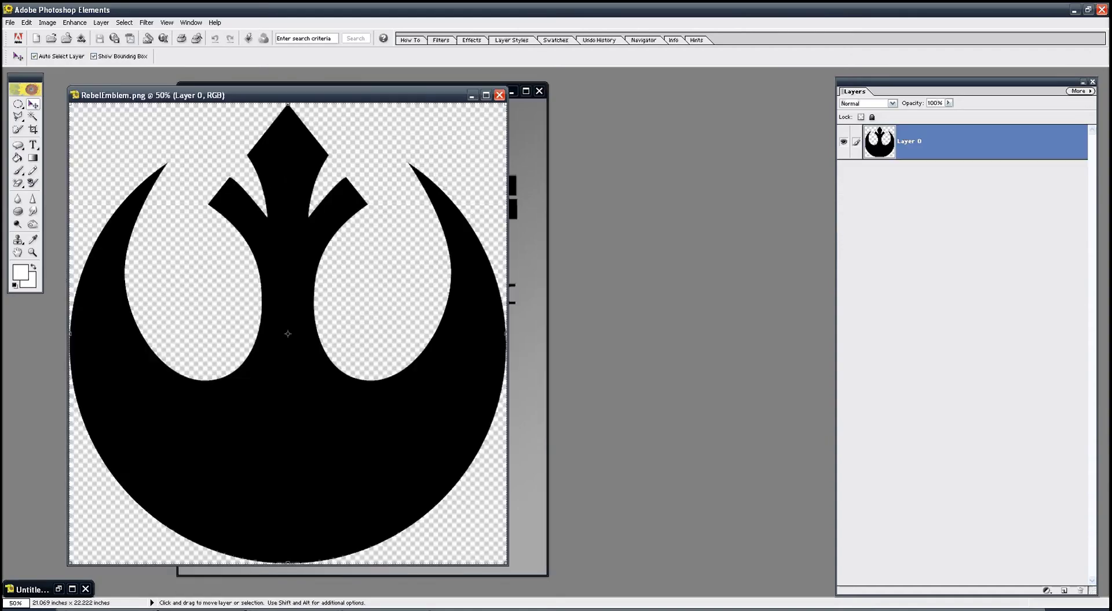
key("alt+Tab")
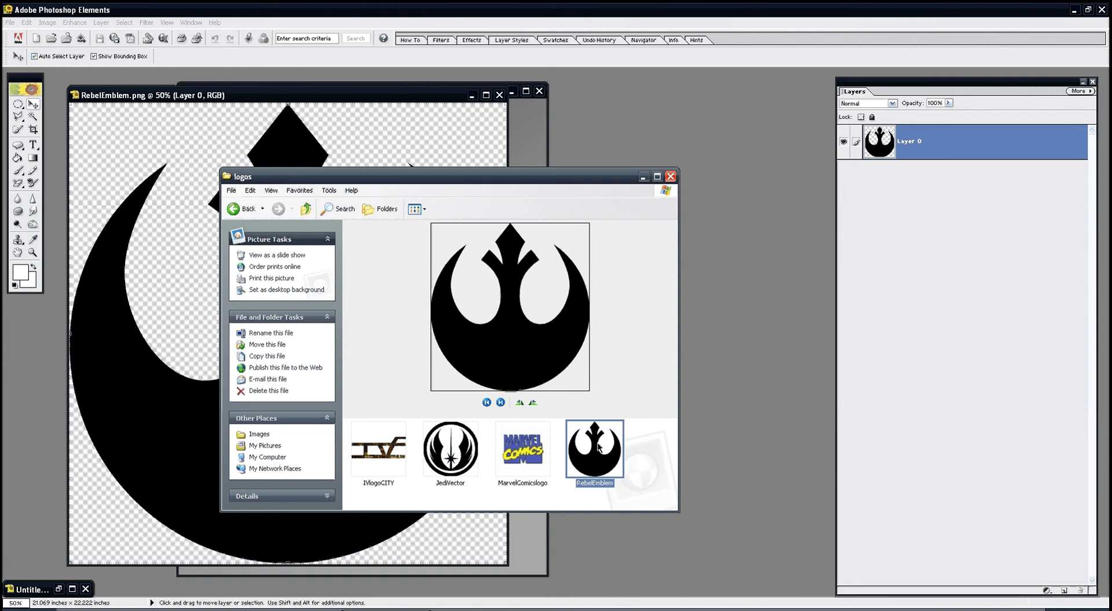
left_click_drag(598, 447, 591, 443)
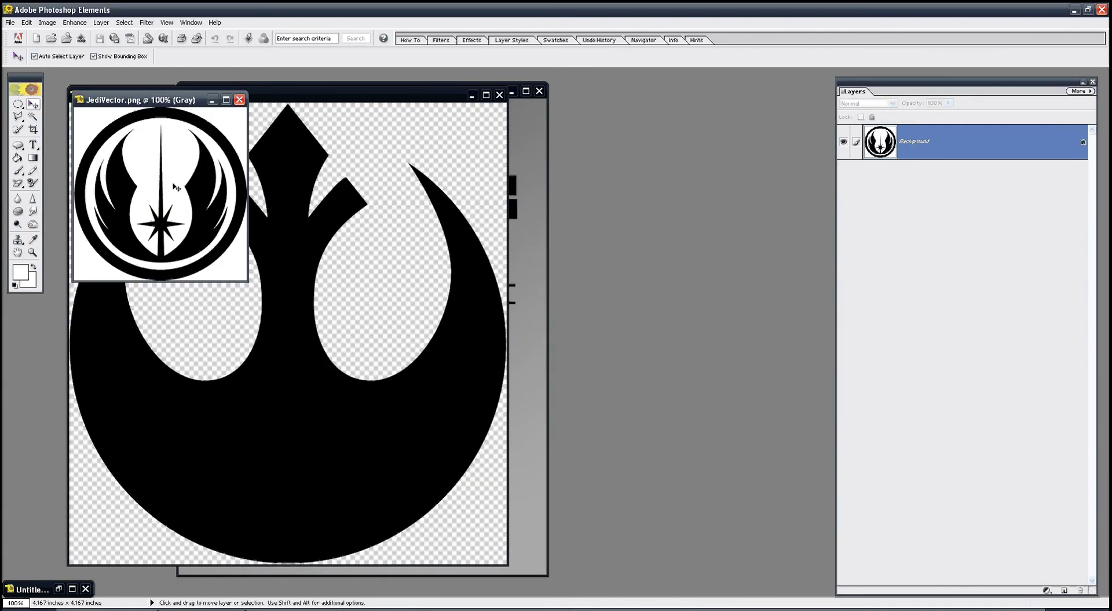
Unlock the JediVector background with the Magic Eraser, then Paint Bucket the black emblem and ring white.
left_click(19, 183)
left_click(312, 124)
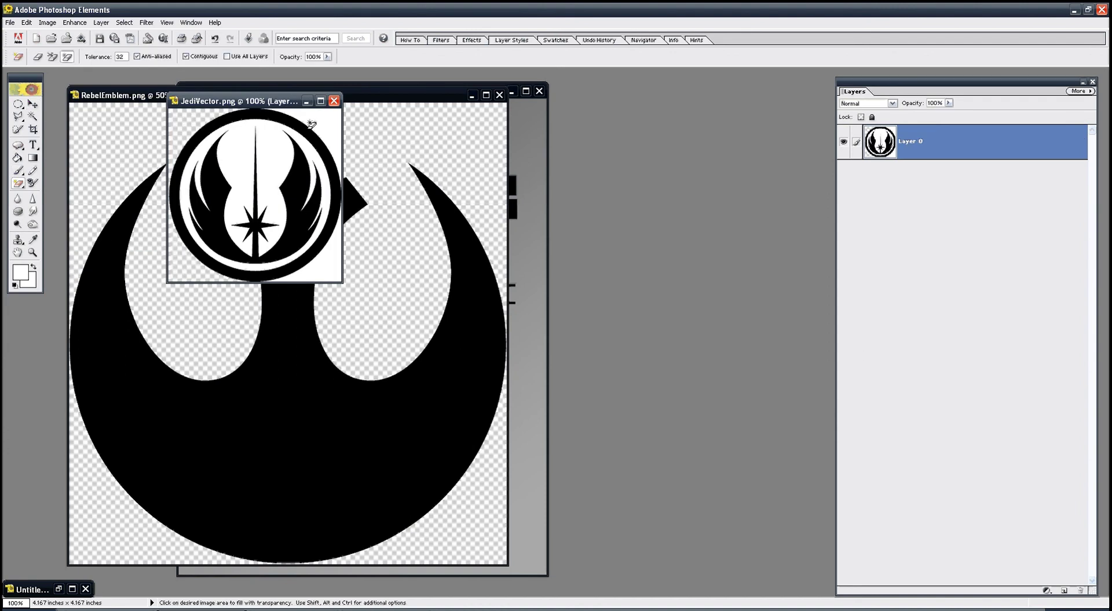
key("v")
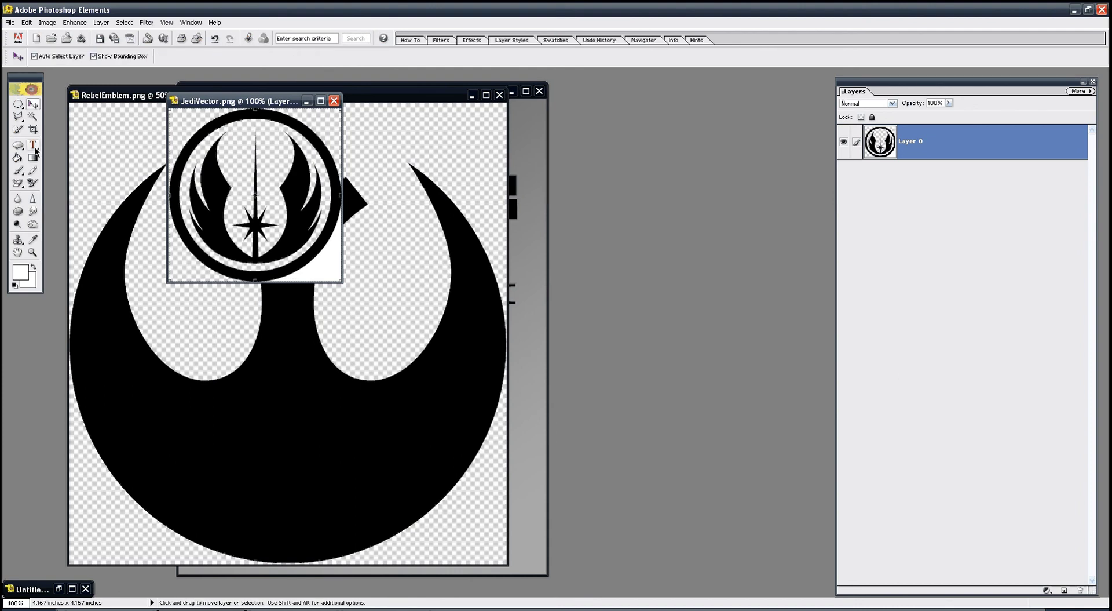
left_click(18, 158)
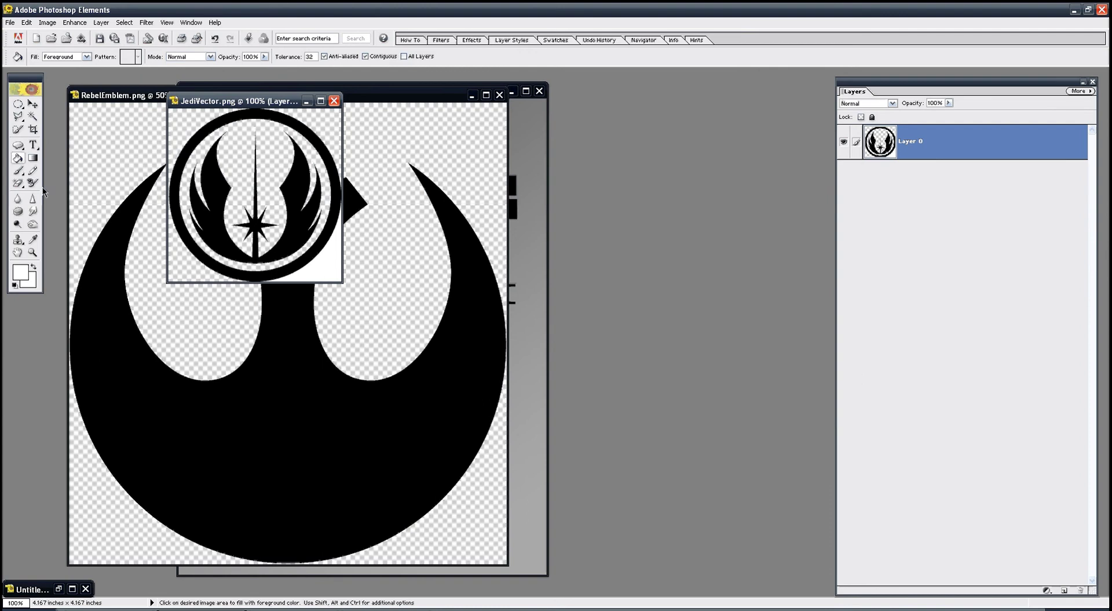
left_click(208, 186)
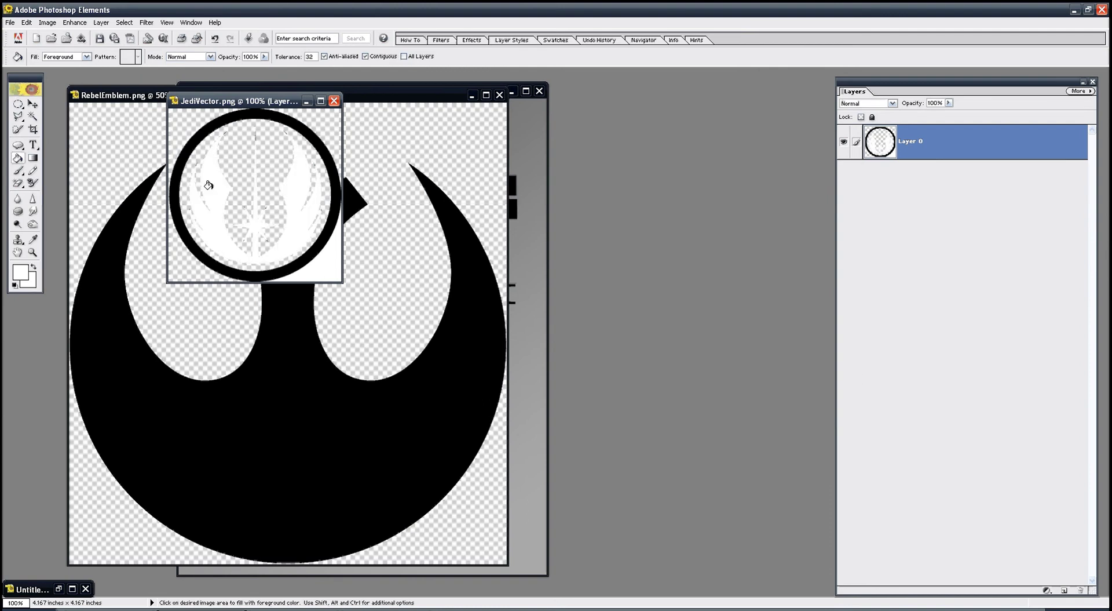
left_click(219, 117)
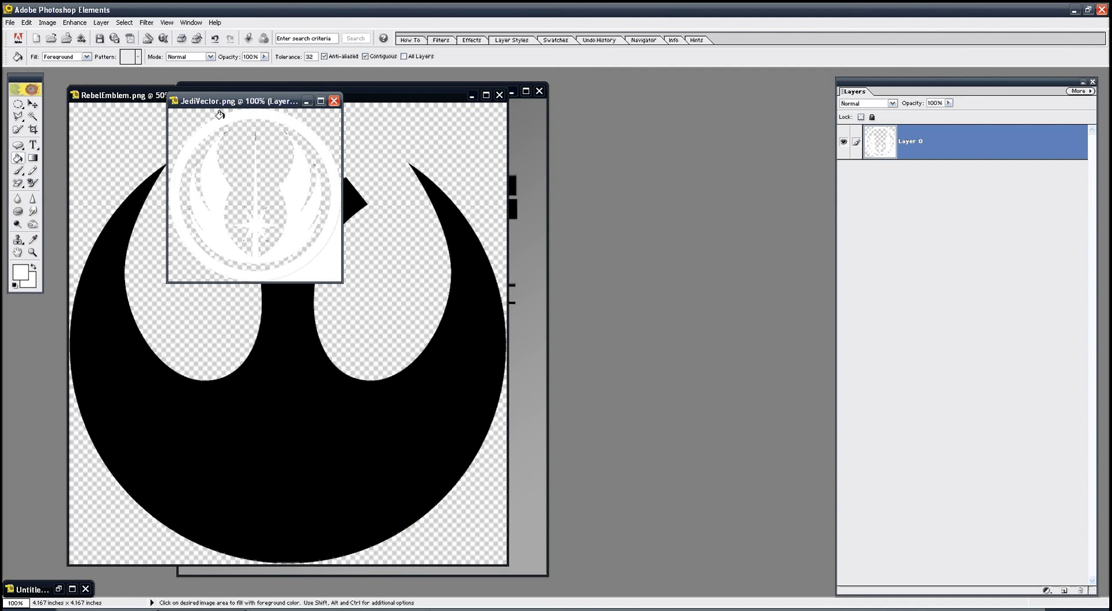
Drag the Rebel emblem onto the poster below the Operation Selic title, then close RebelEmblem.png.
key("v")
left_click_drag(239, 102, 496, 103)
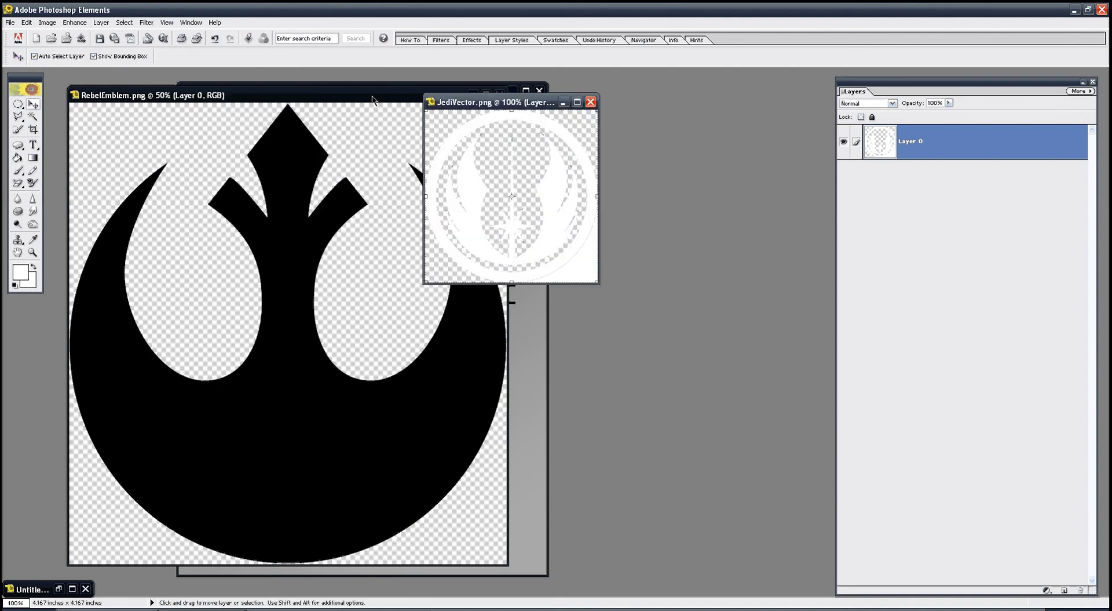
left_click_drag(373, 100, 669, 98)
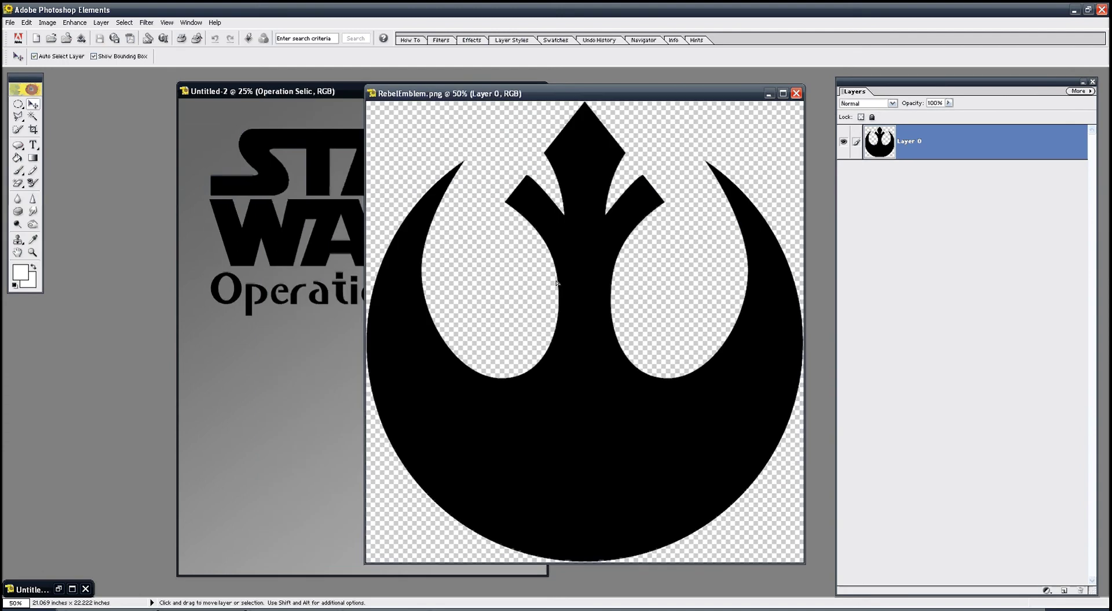
mouse_move(556, 282)
left_mouse_down()
mouse_move(327, 377)
mouse_move(365, 414)
left_mouse_up()
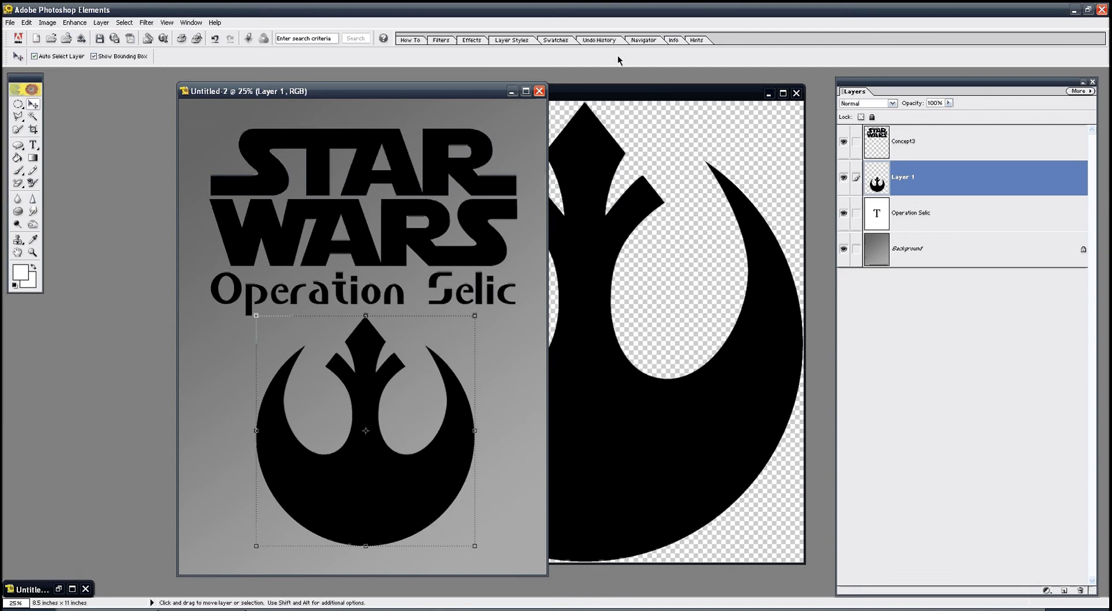
left_click(801, 97)
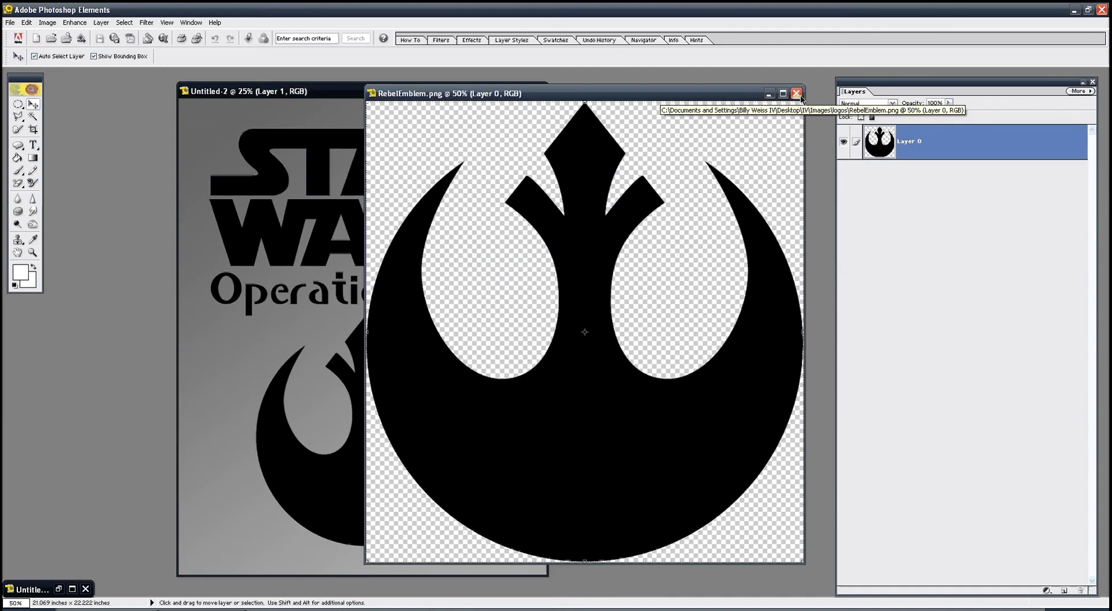
left_click(800, 96)
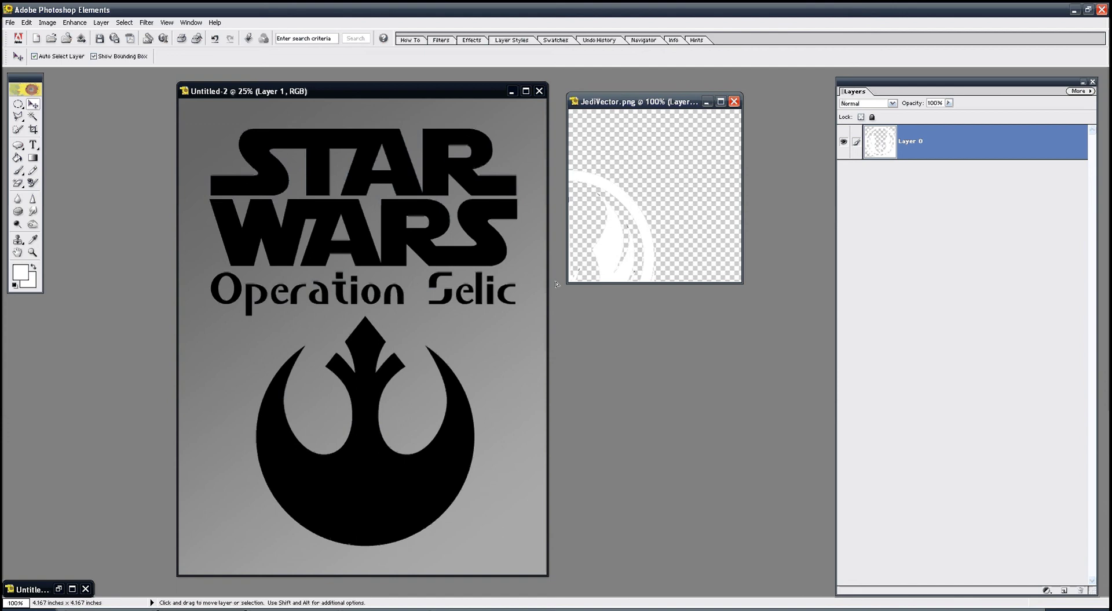
Place a first copy of the Jedi emblem on the poster, then delete it and return to JediVector.
left_click_drag(556, 284, 361, 478)
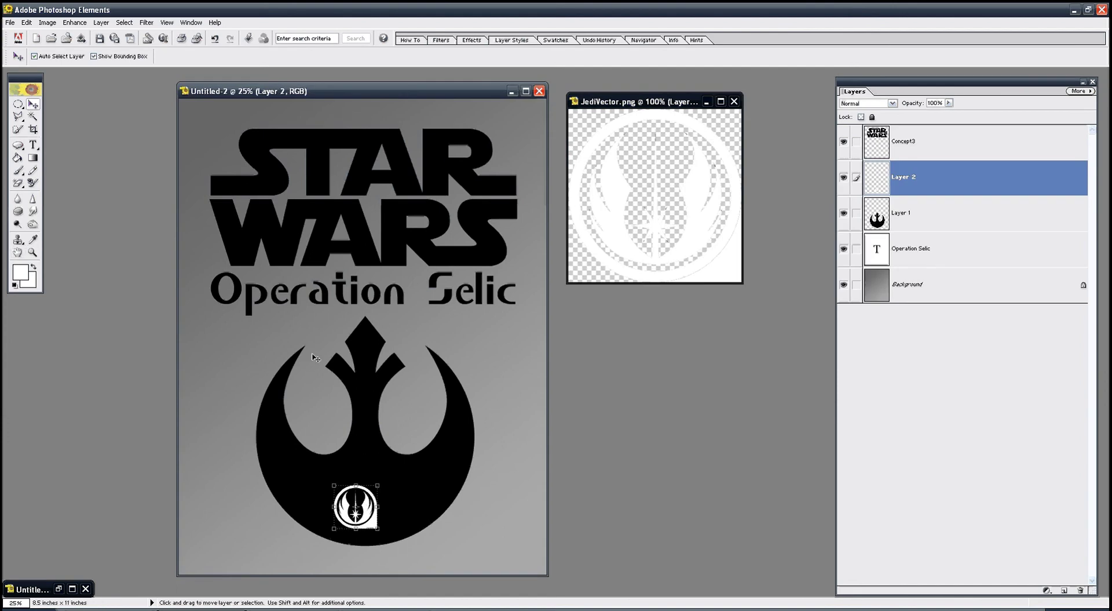
left_click_drag(379, 526, 383, 490)
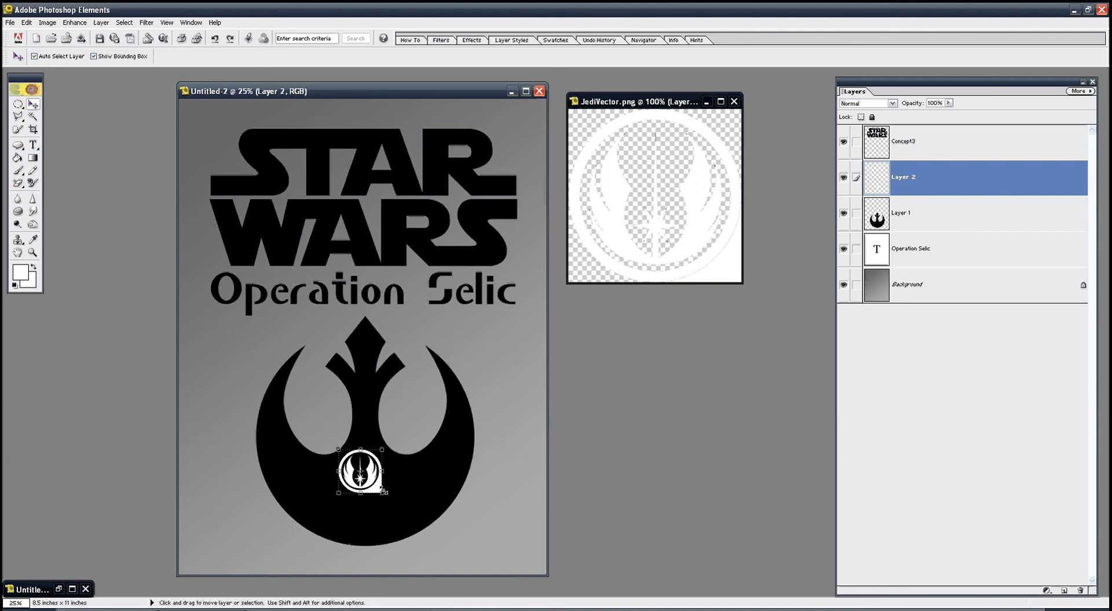
key("Delete")
left_click(657, 100)
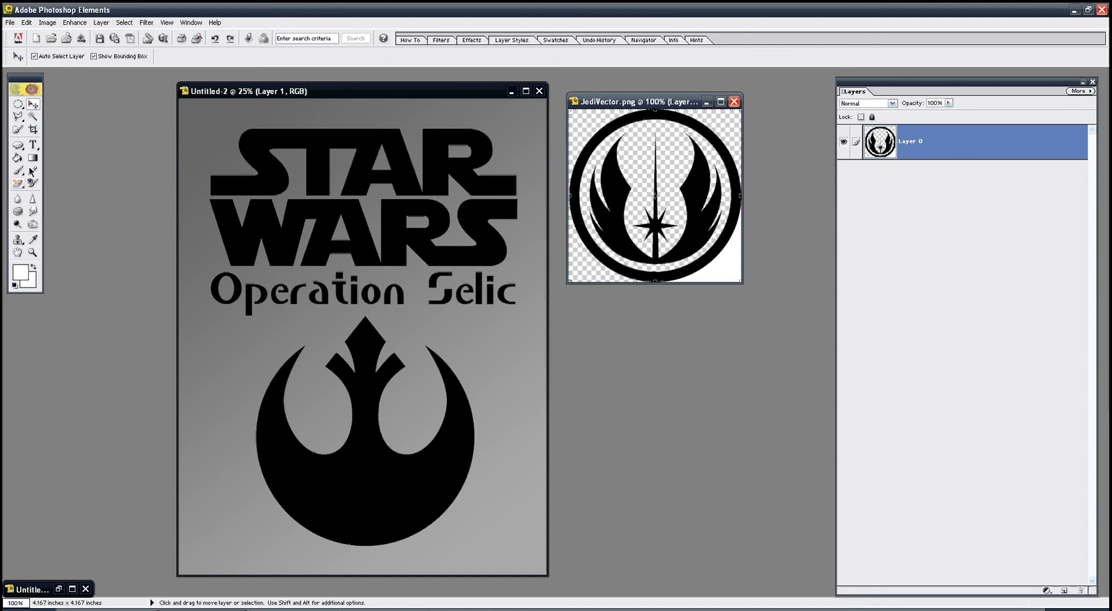
left_click(18, 182)
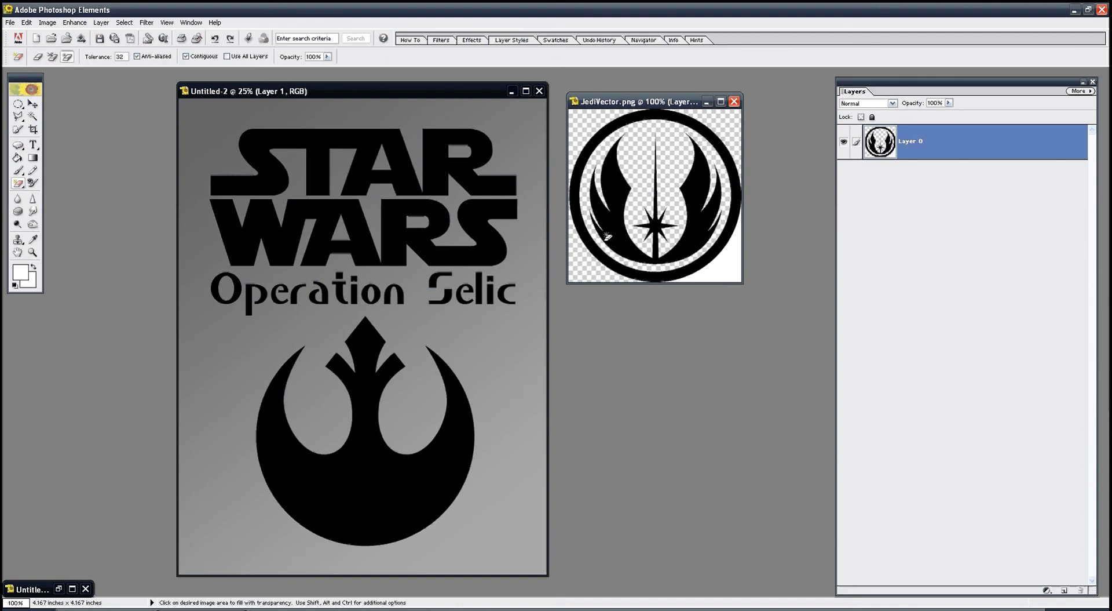
key("v")
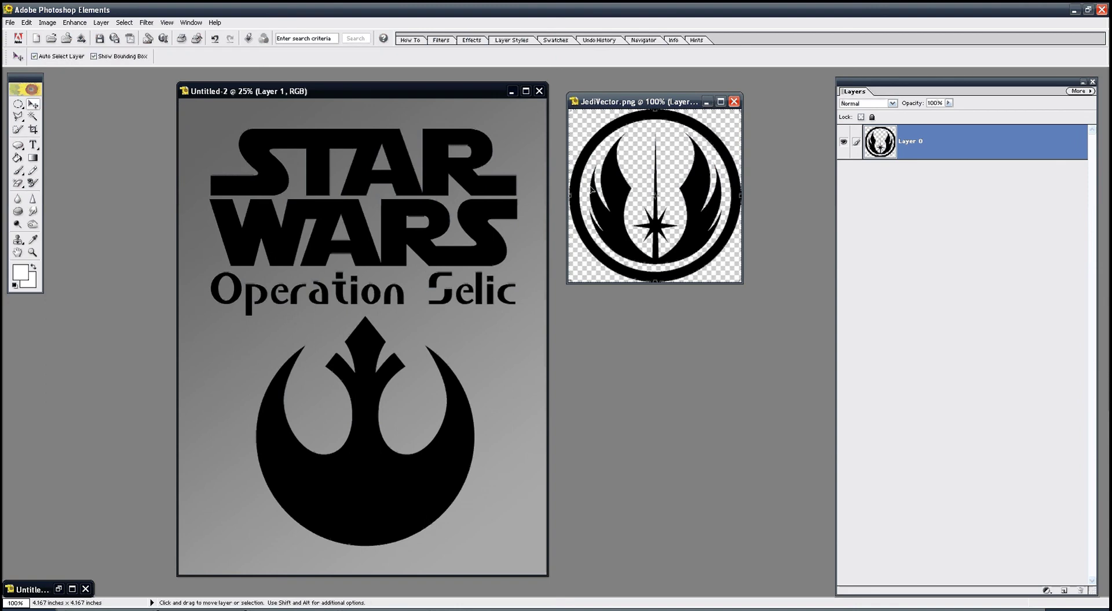
Copy the Jedi emblem to the Rebel emblem's lower centre and fill its outer ring white.
mouse_move(591, 188)
left_mouse_down()
mouse_move(373, 492)
mouse_move(376, 387)
mouse_move(415, 389)
mouse_move(406, 401)
mouse_move(488, 330)
left_mouse_up()
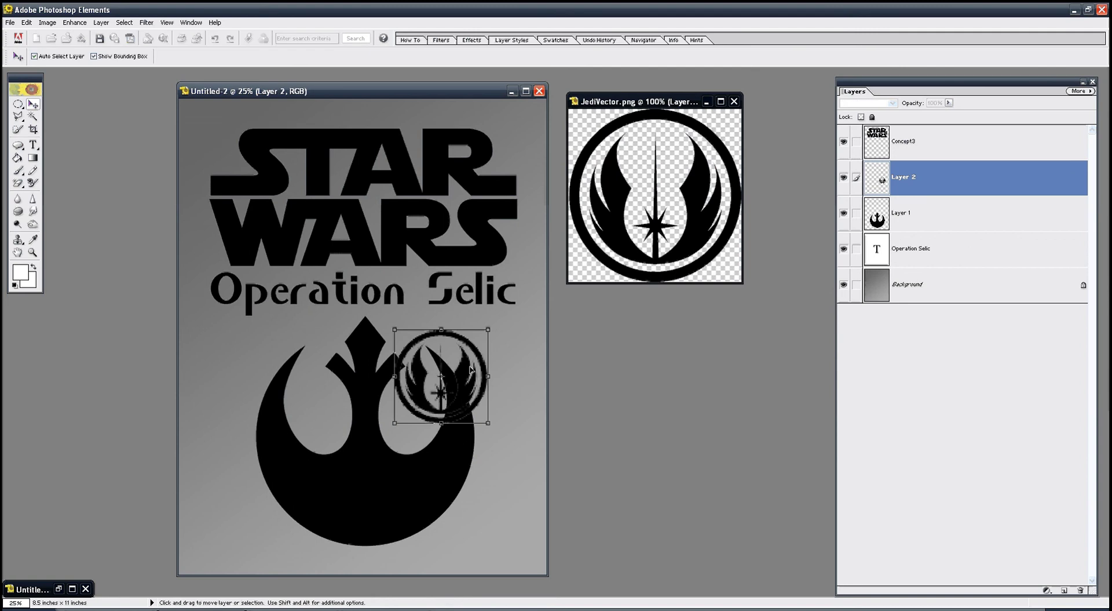
left_click_drag(470, 369, 387, 496)
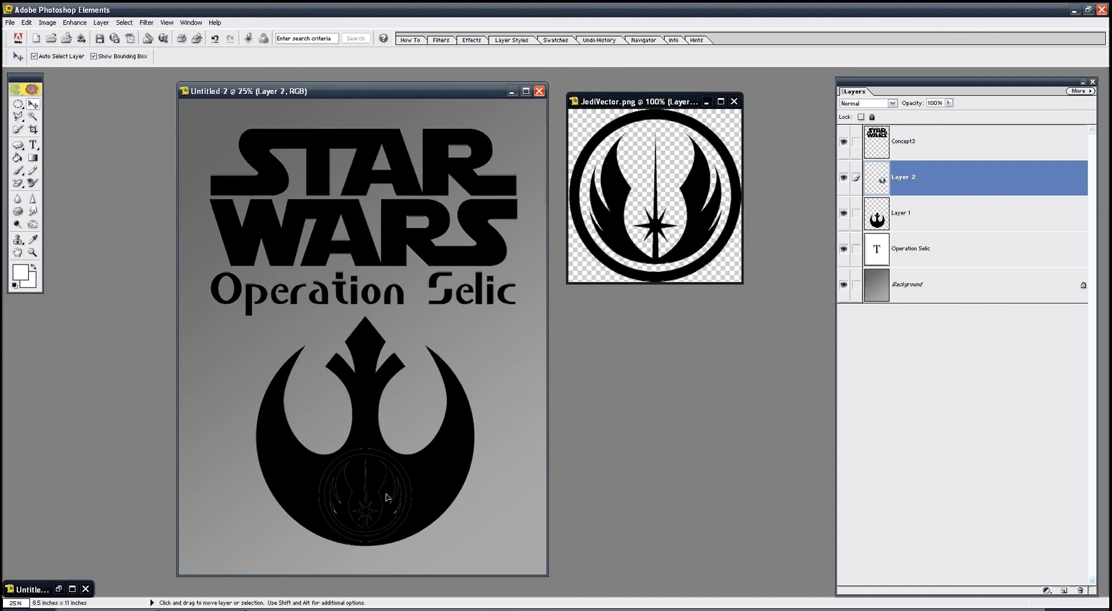
left_click(18, 159)
left_click(340, 463)
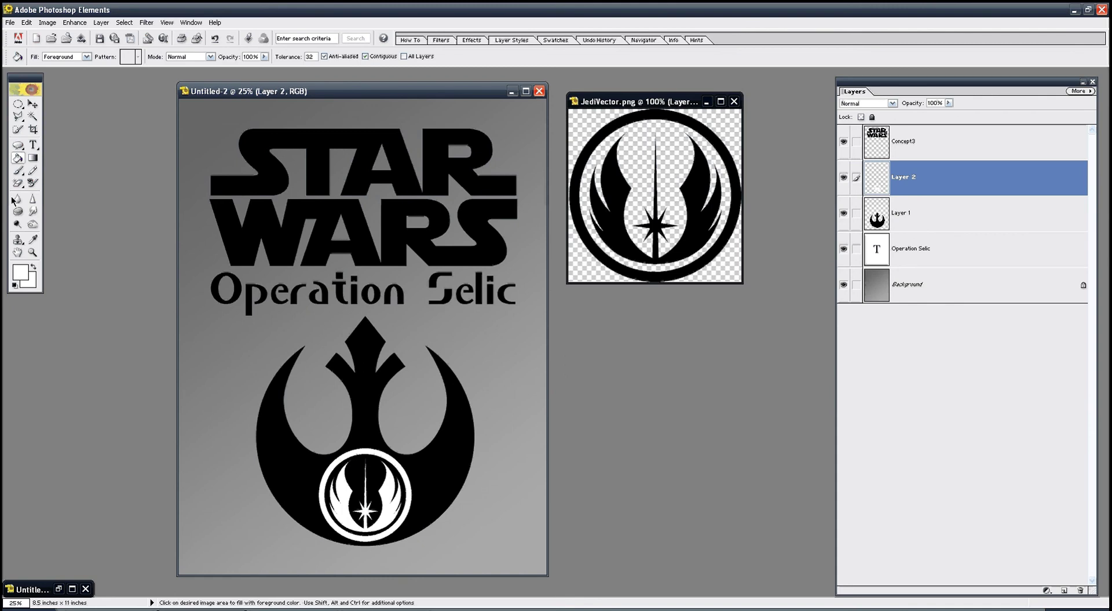
left_click(32, 104)
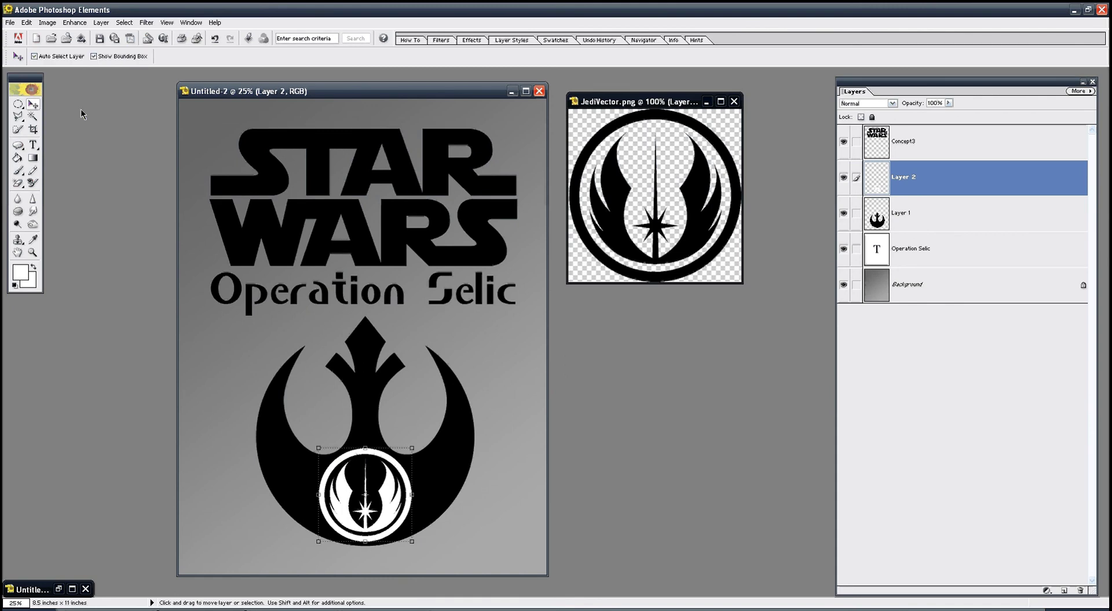
Save the poster as OperationSelicCover_1.jpg in IV > Books at Maximum JPEG quality.
left_click(10, 22)
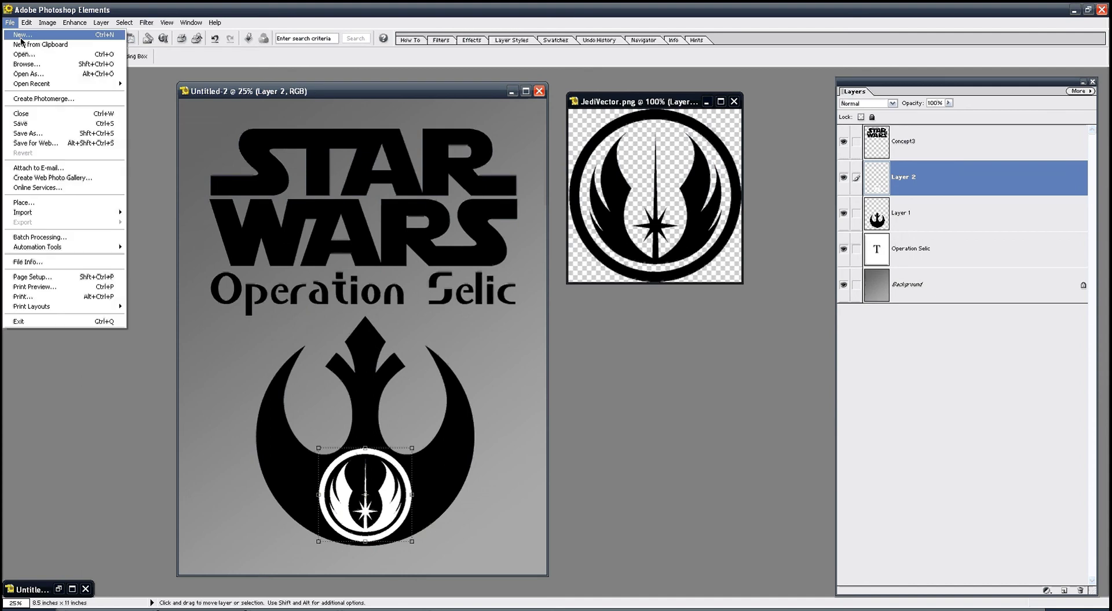
left_click(26, 132)
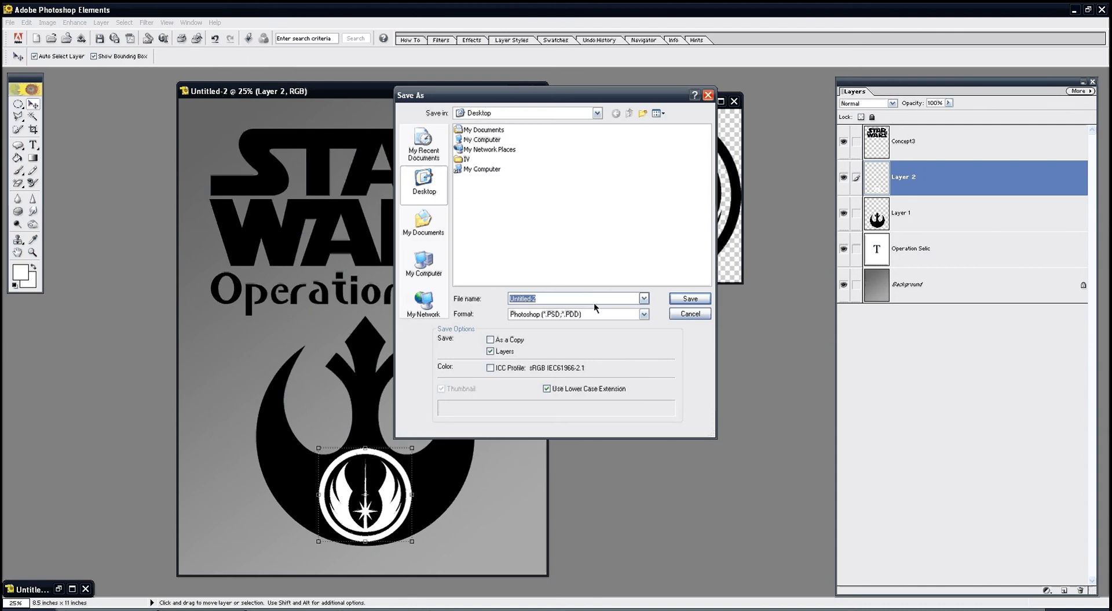
type("Ope")
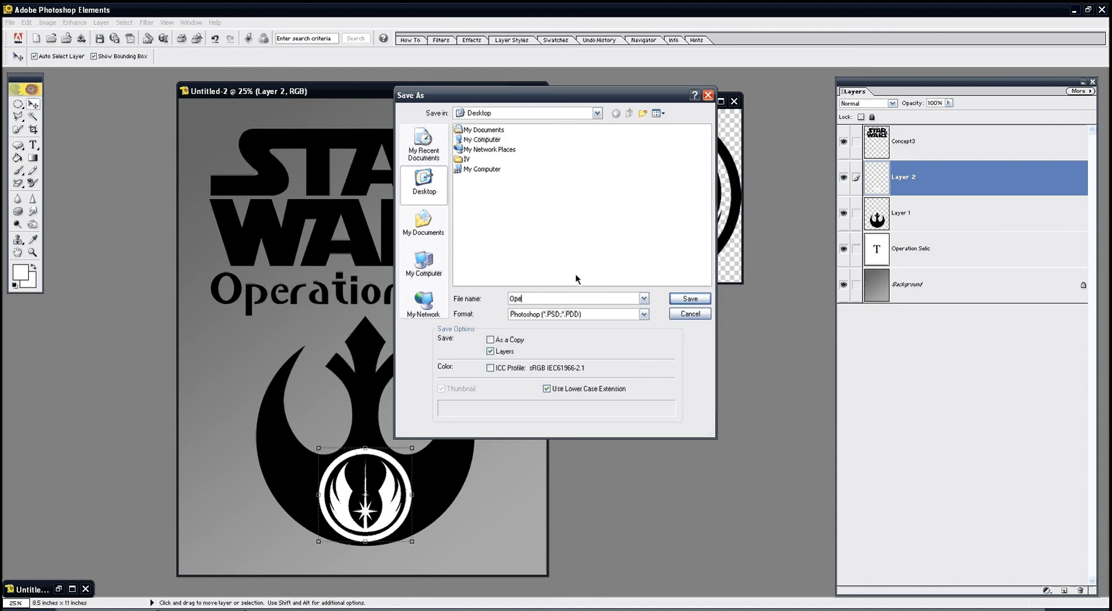
type("rationSelicCov")
type("er_1")
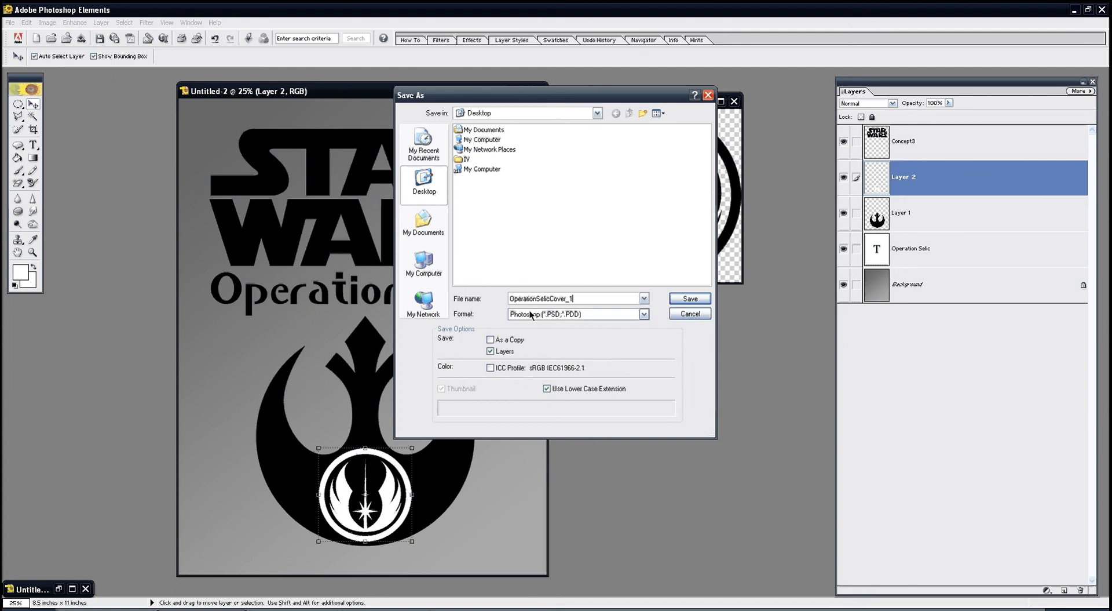
left_click(530, 314)
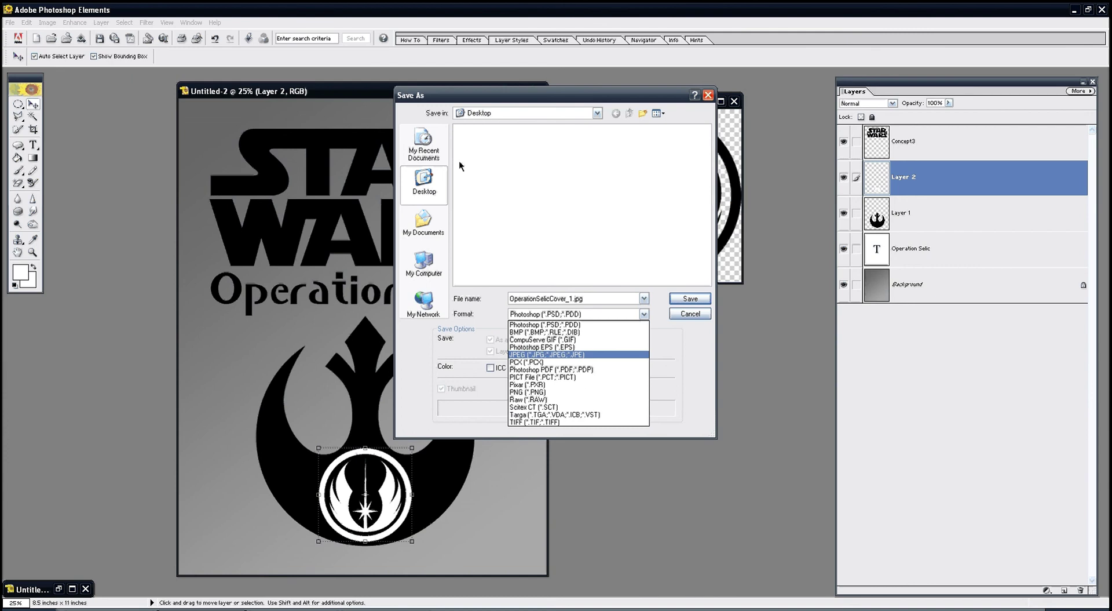
left_click(458, 161)
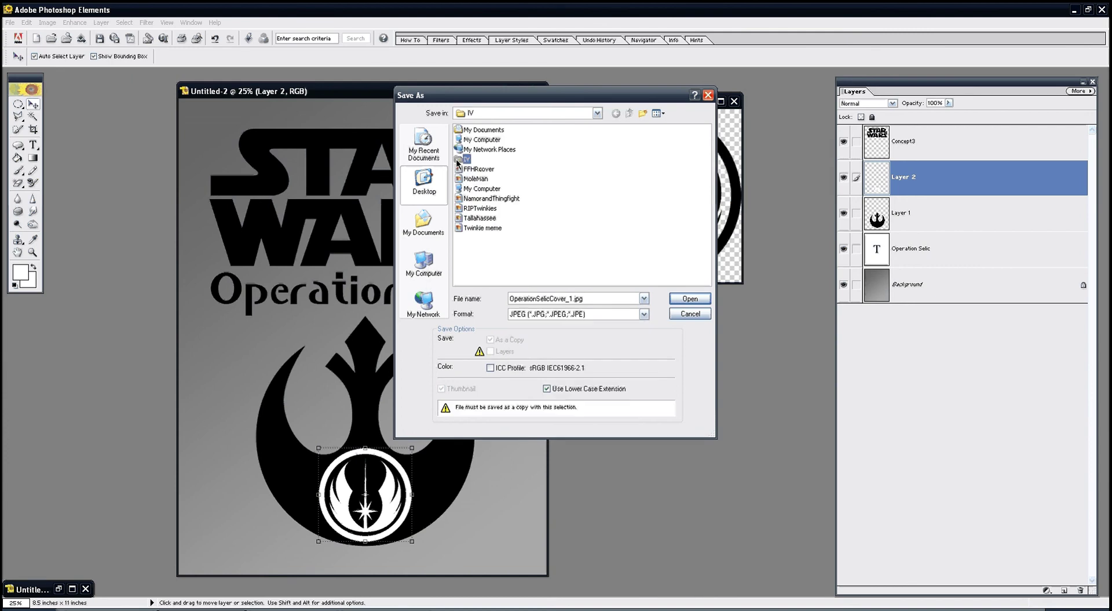
double_click(457, 161)
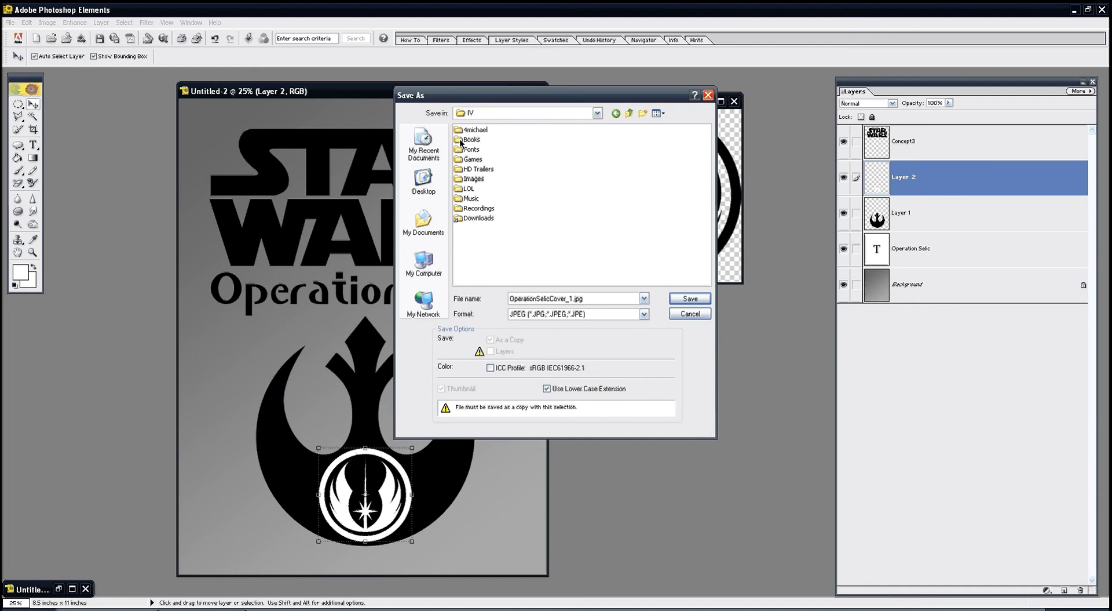
double_click(461, 140)
left_click(690, 299)
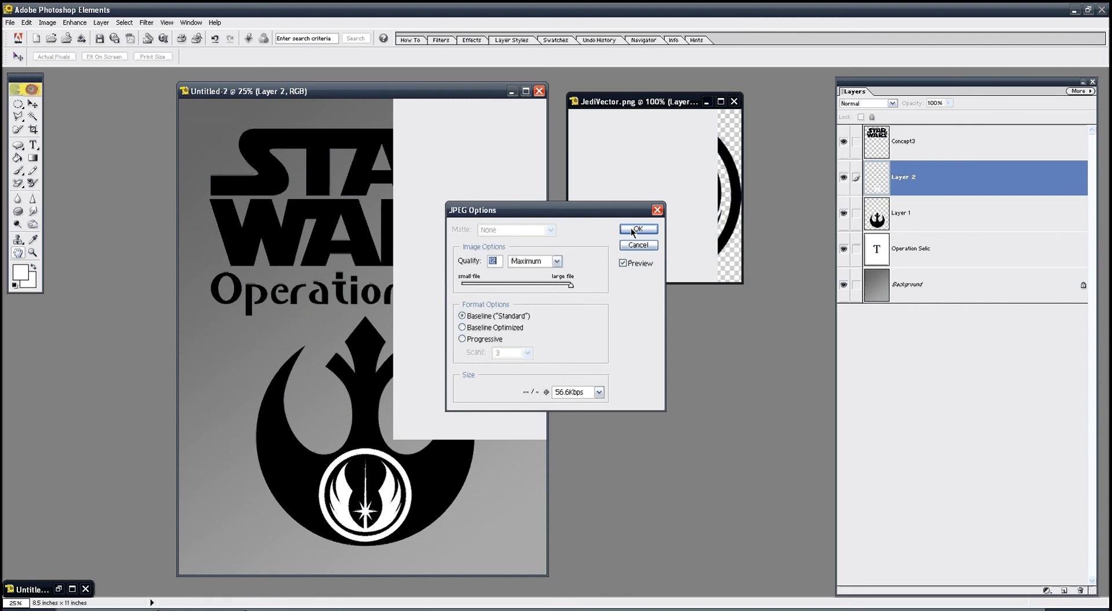
left_click(637, 229)
Create a white 1920×1080 document and start a text line near its upper left.
key("ctrl+n")
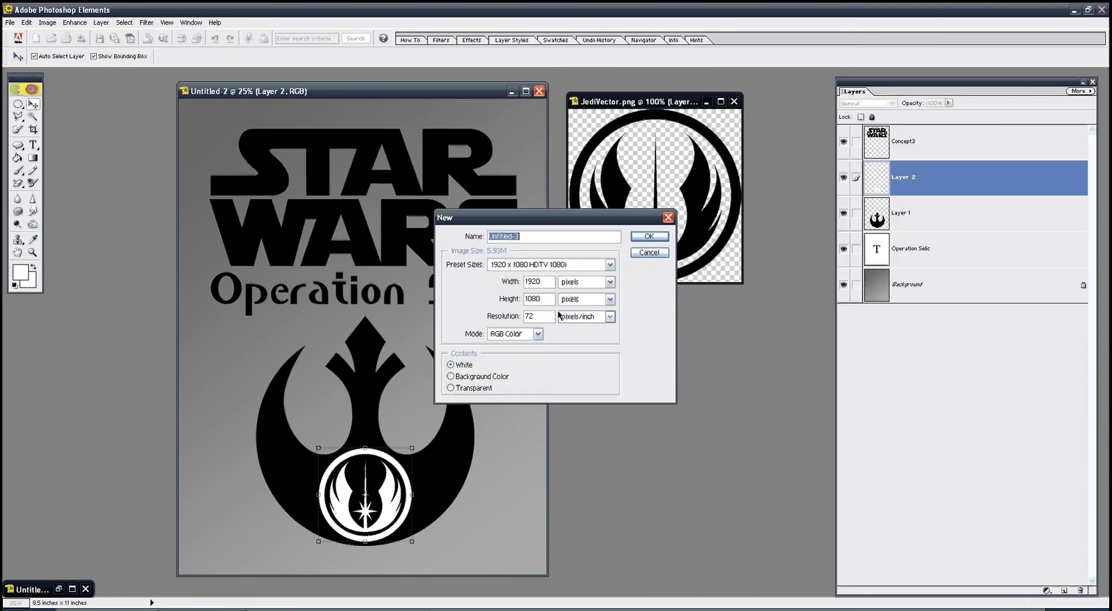
key("Return")
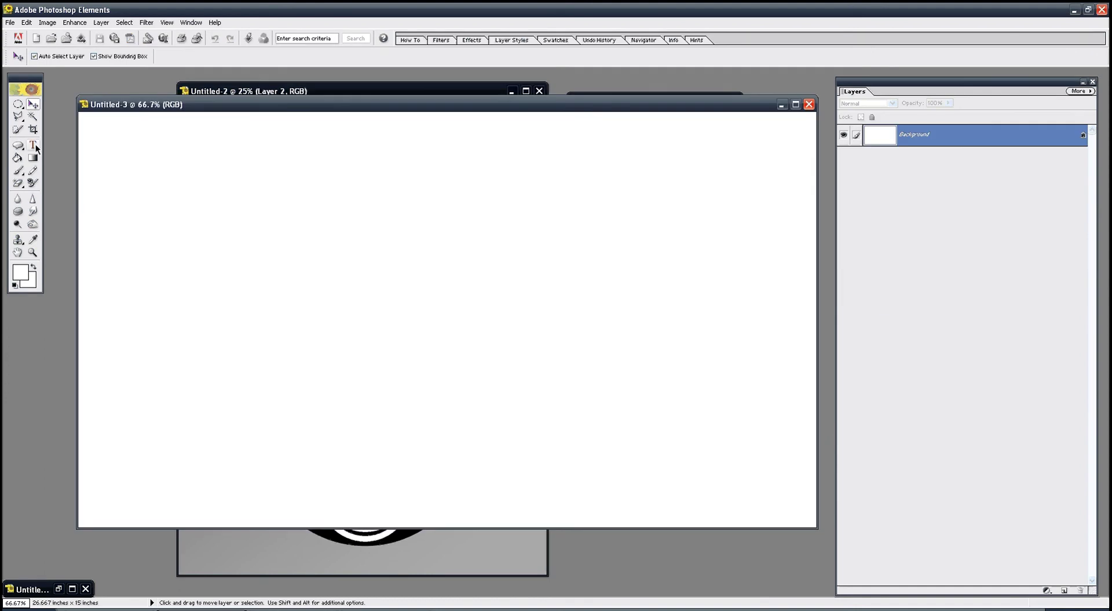
left_click(33, 145)
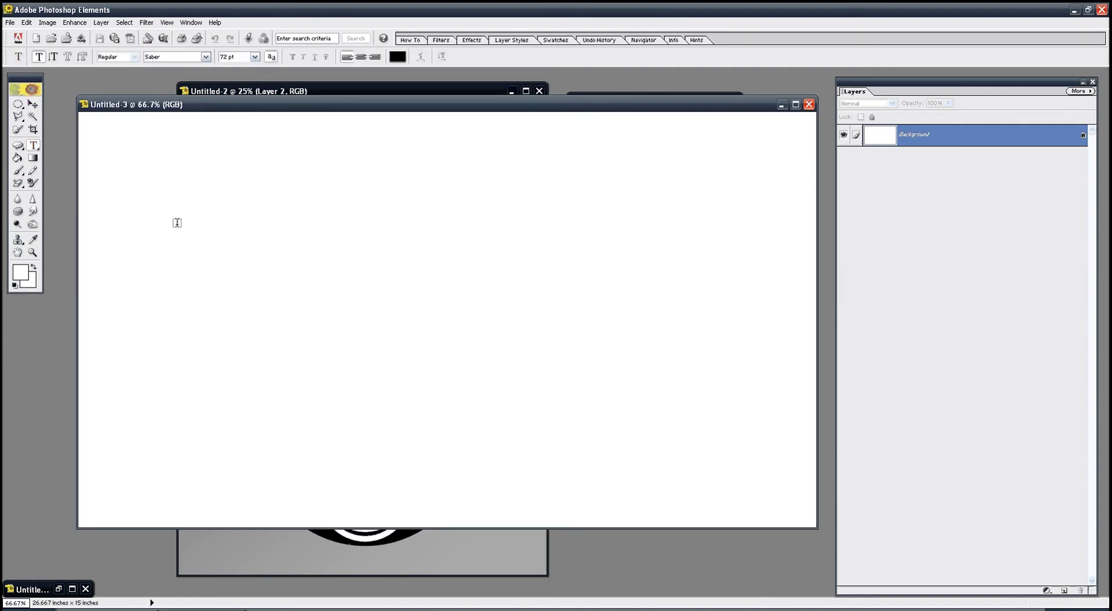
left_click(177, 222)
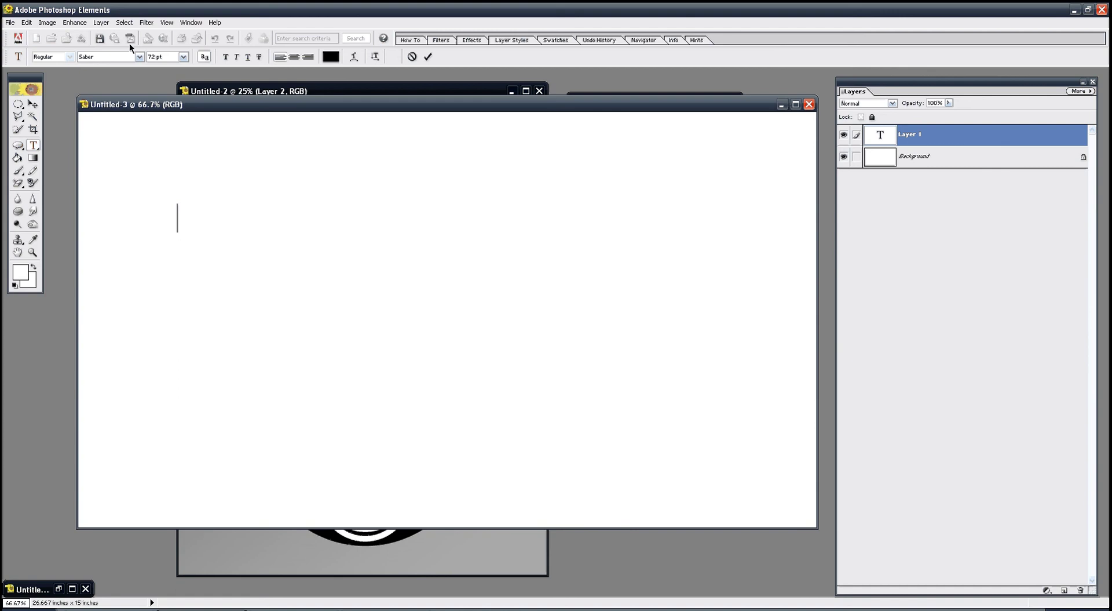
Set the text to 100 pt in the Star Jedi font.
left_click(183, 57)
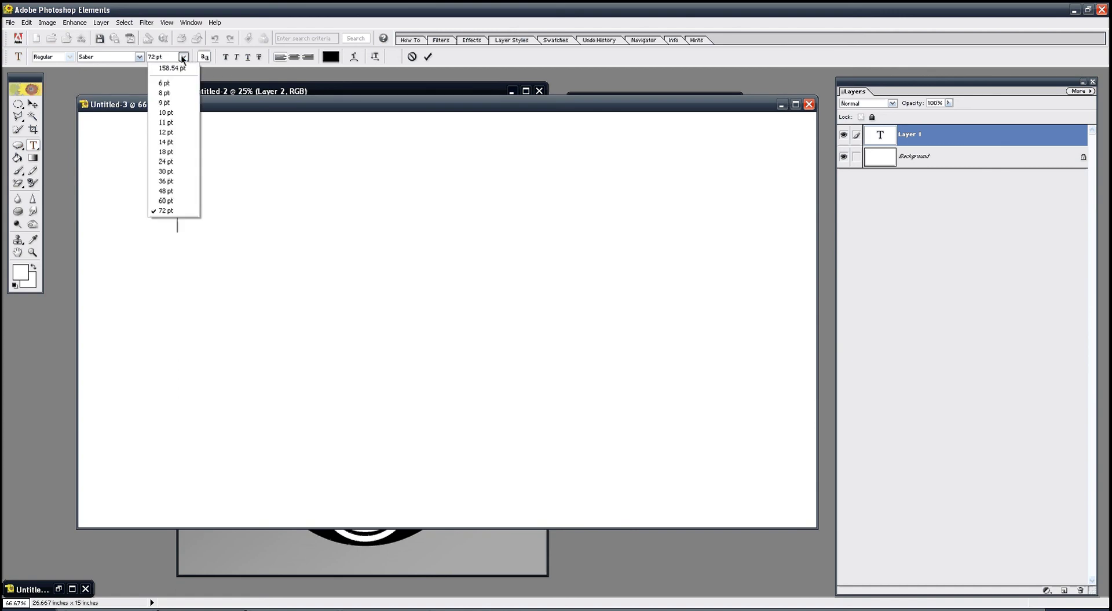
left_click(154, 57)
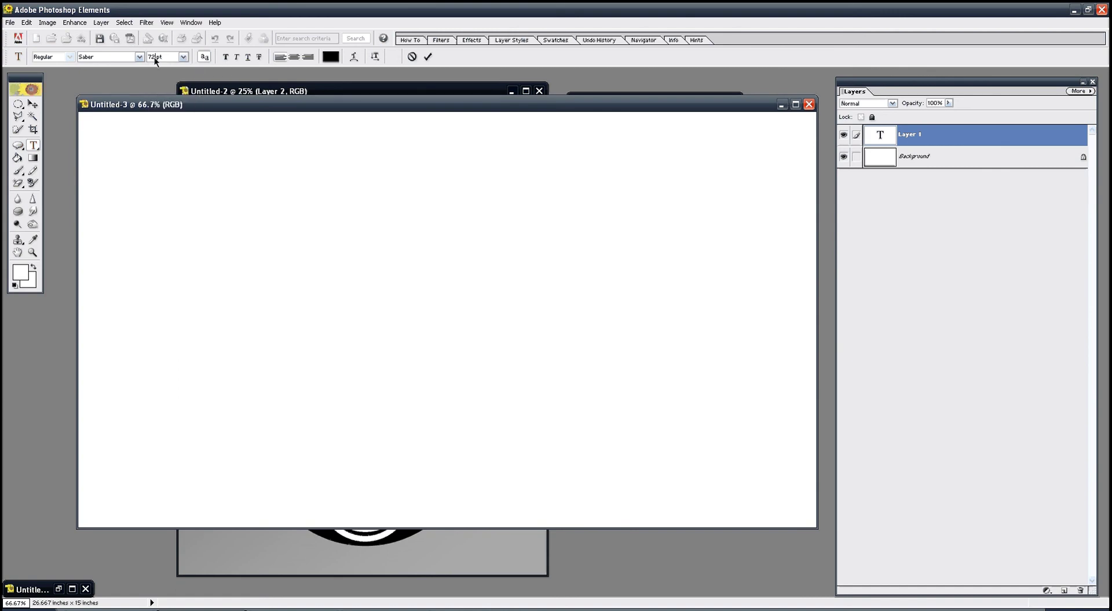
key("BackSpace")
key("BackSpace")
type("100")
left_click(139, 56)
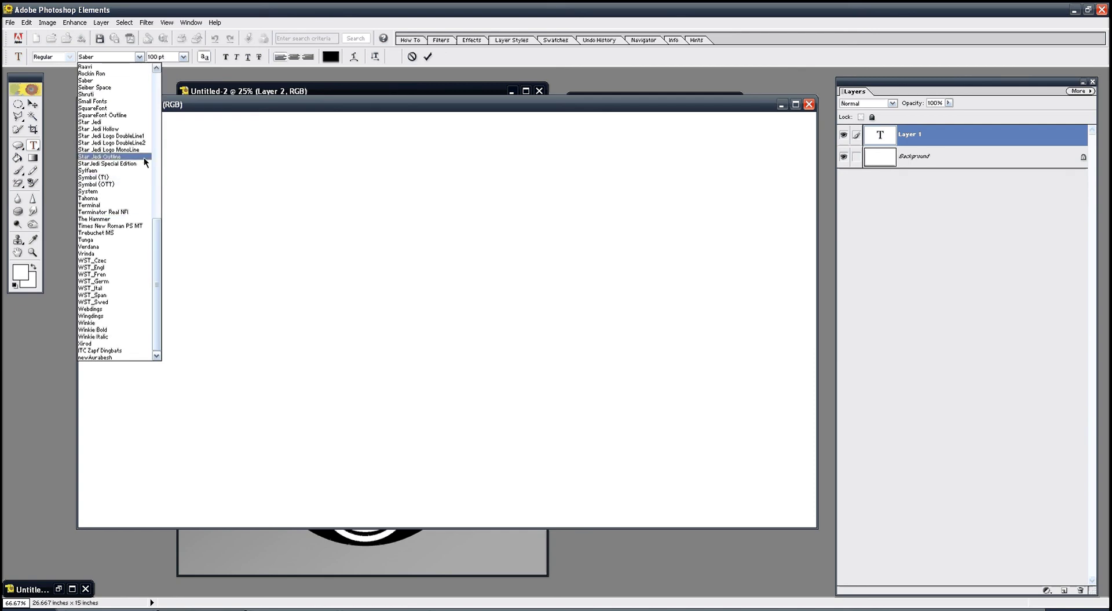
left_click(116, 121)
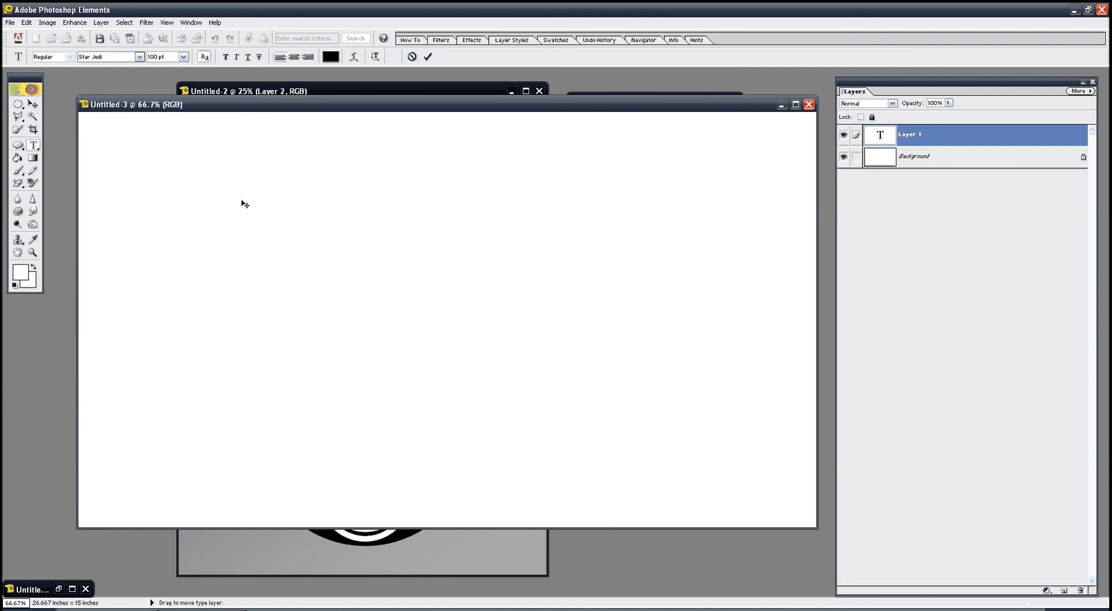
type("THAN")
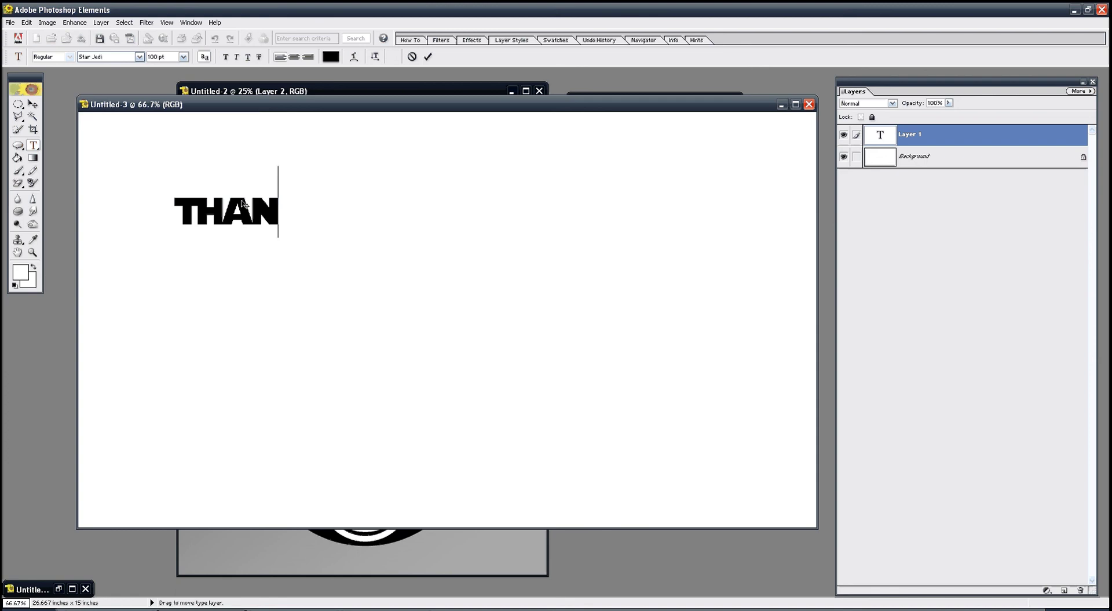
type("K YOU FOR WATC")
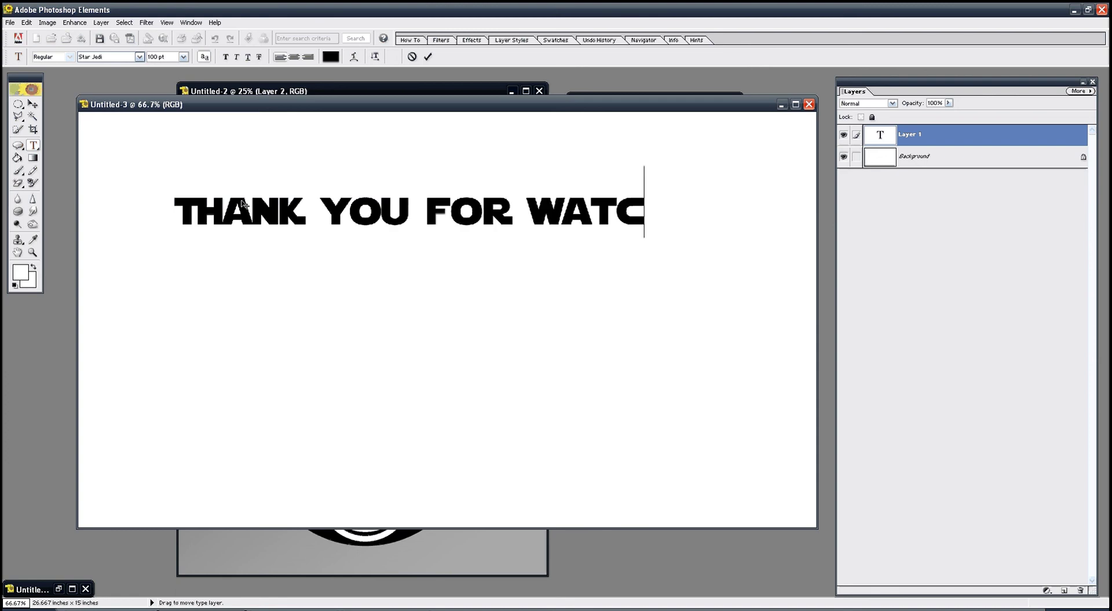
type("HING!")
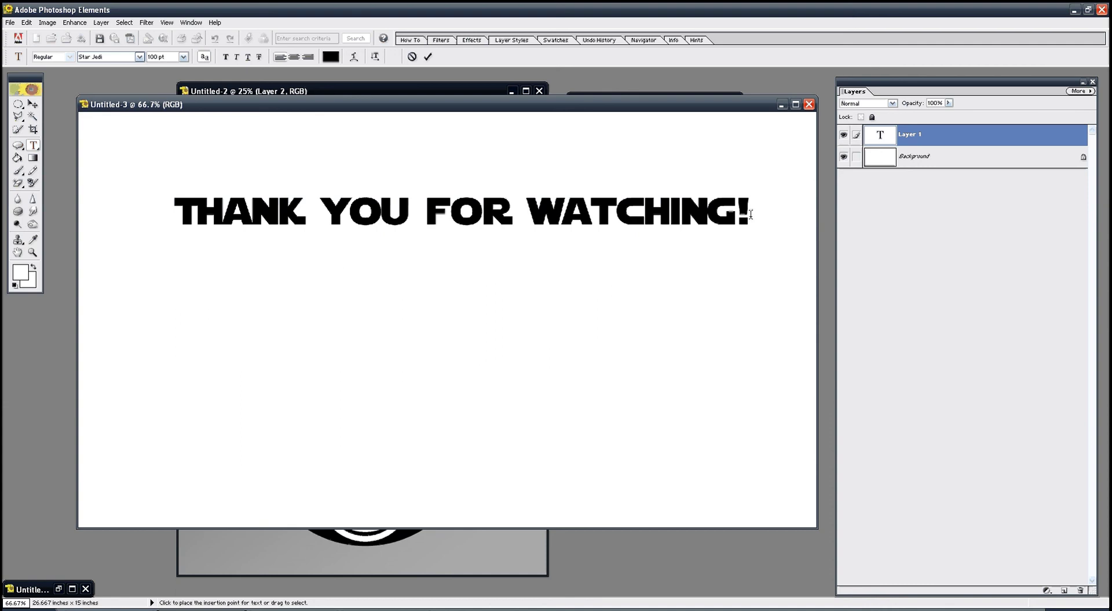
key("ctrl+a")
key("BackSpace")
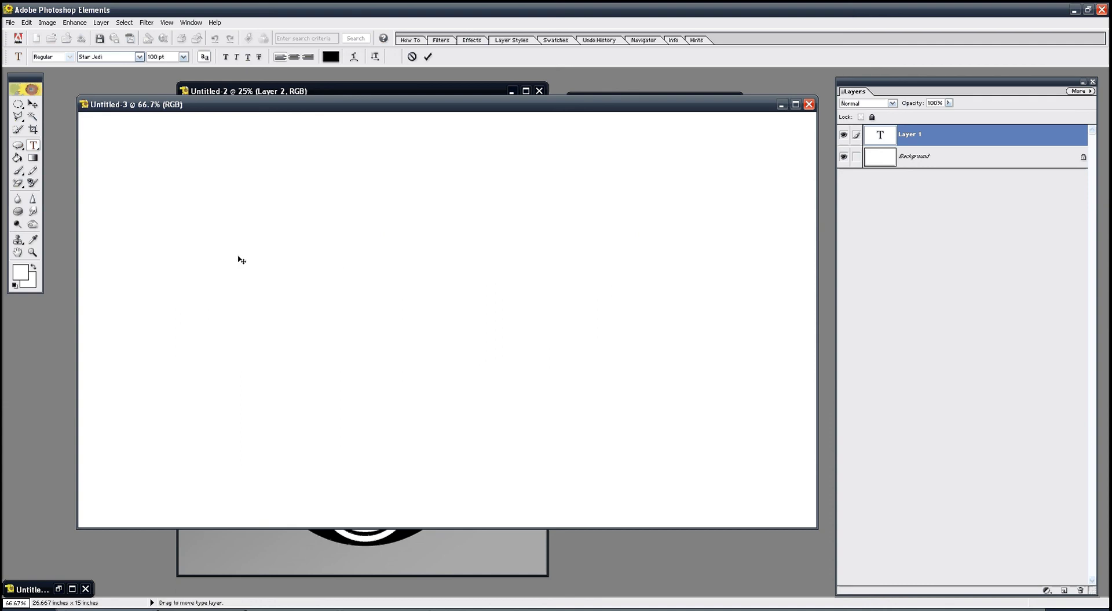
type("COM")
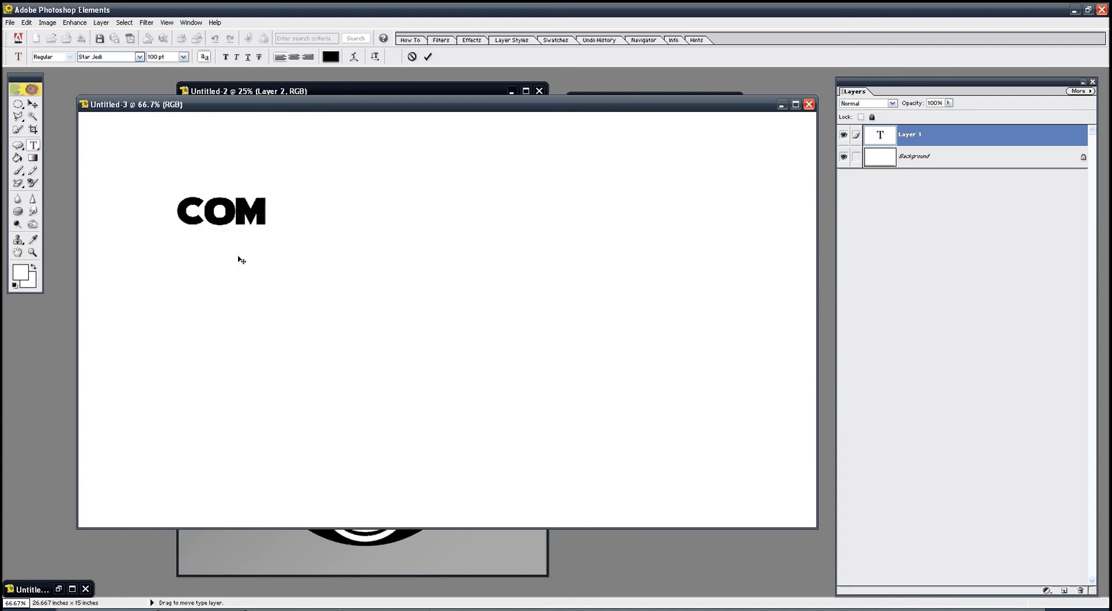
type("E BACK ")
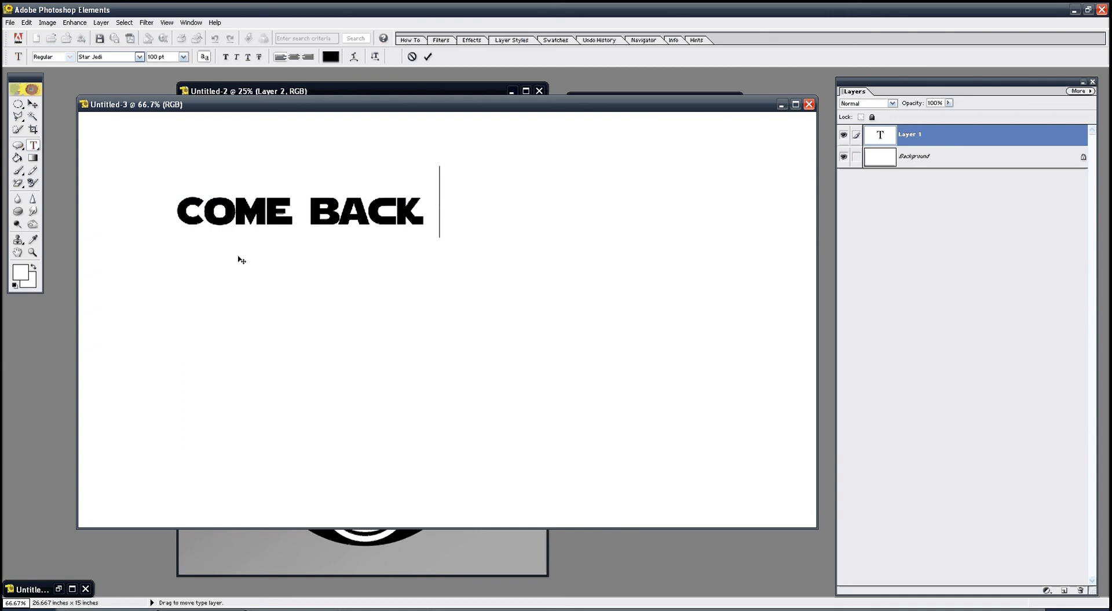
type("FOR MORE!")
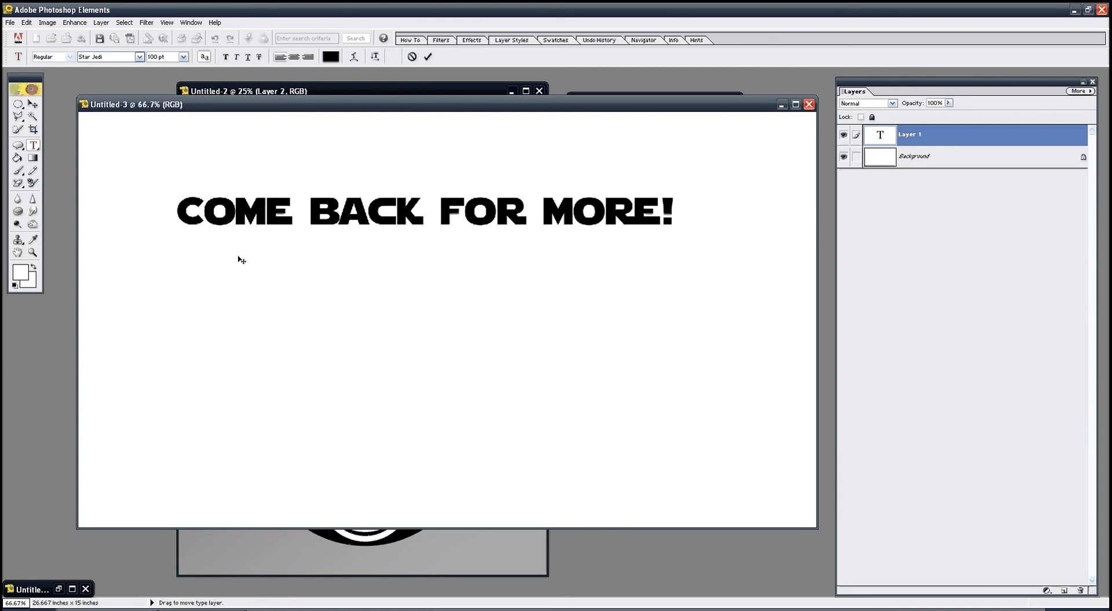
mouse_move(670, 217)
left_mouse_down()
mouse_move(336, 218)
mouse_move(194, 302)
left_mouse_up()
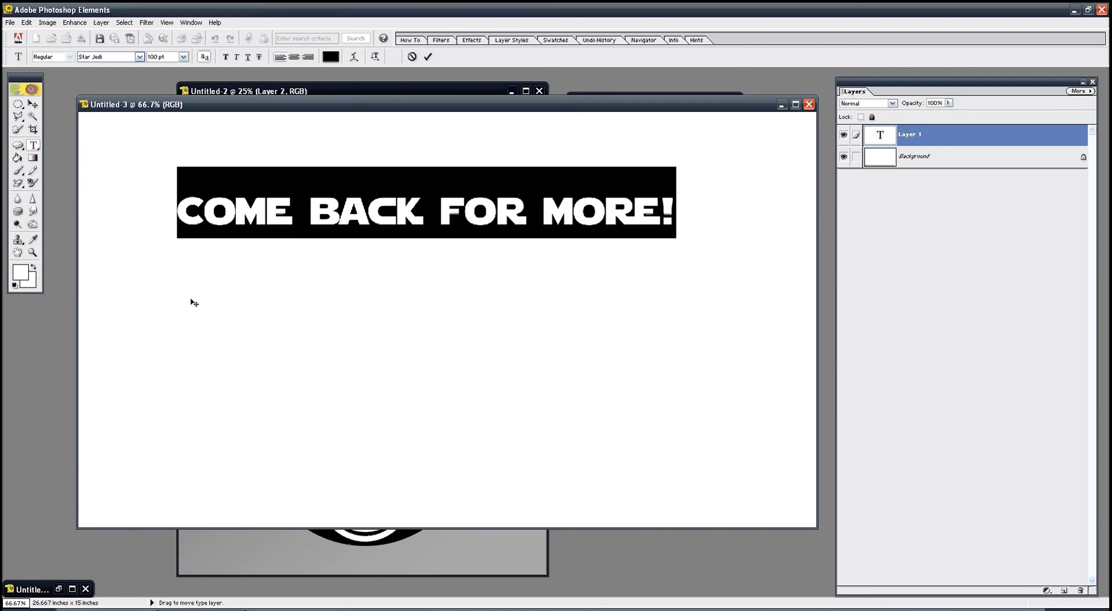
type("HTTP:")
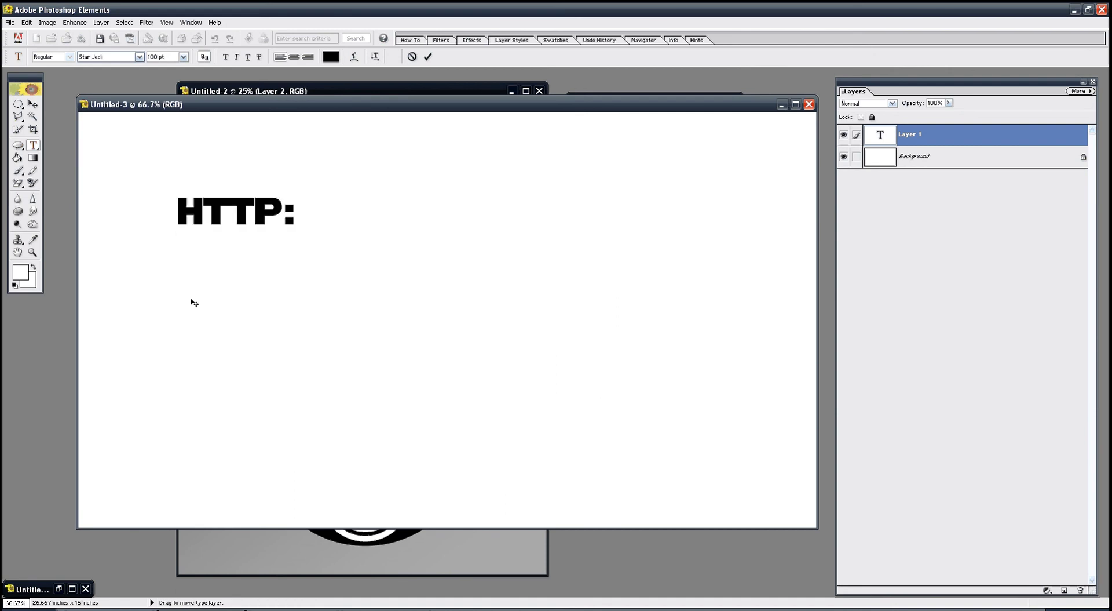
type("//WWW.YO")
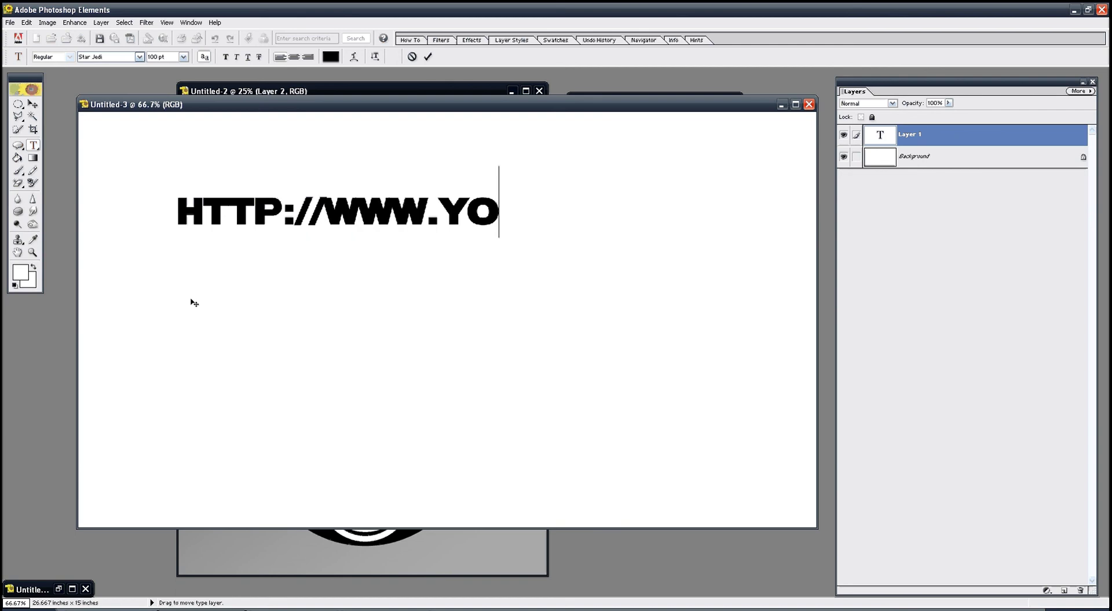
type("UTUBE")
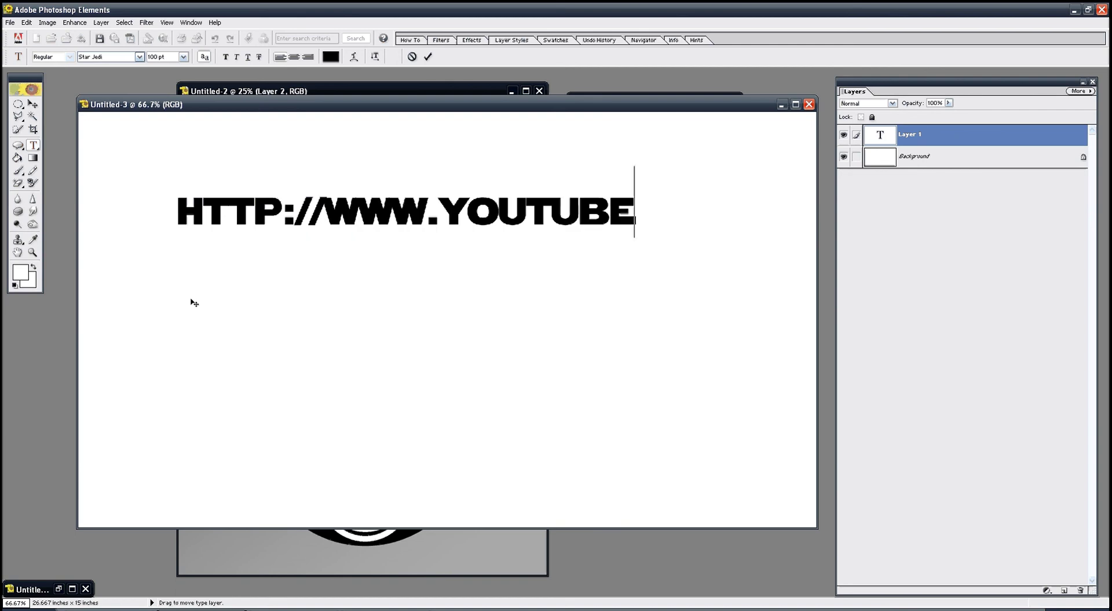
type(".COM/")
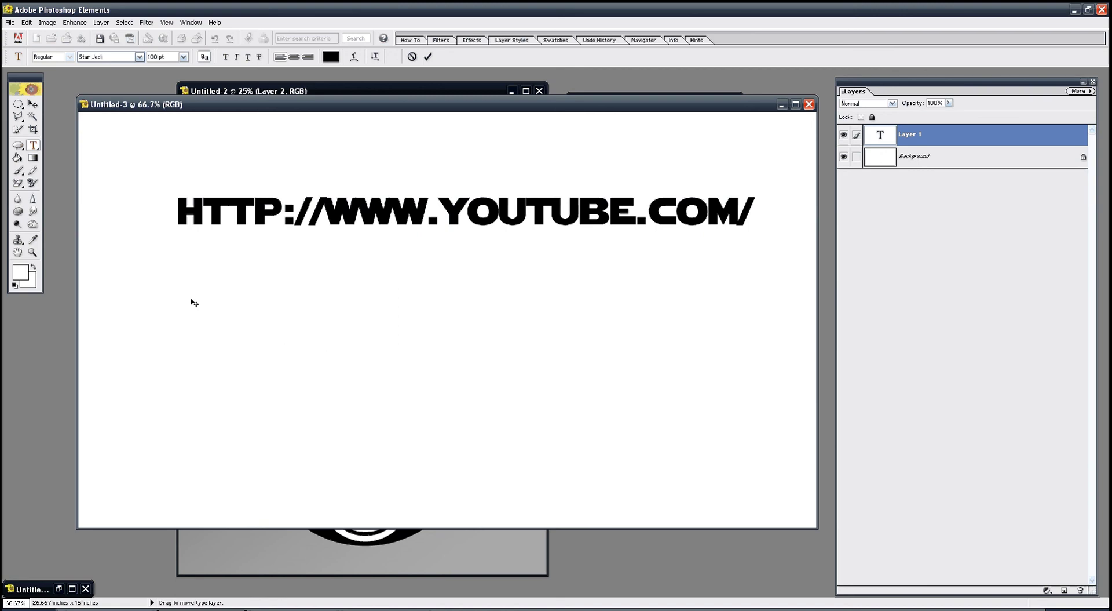
type("DA")
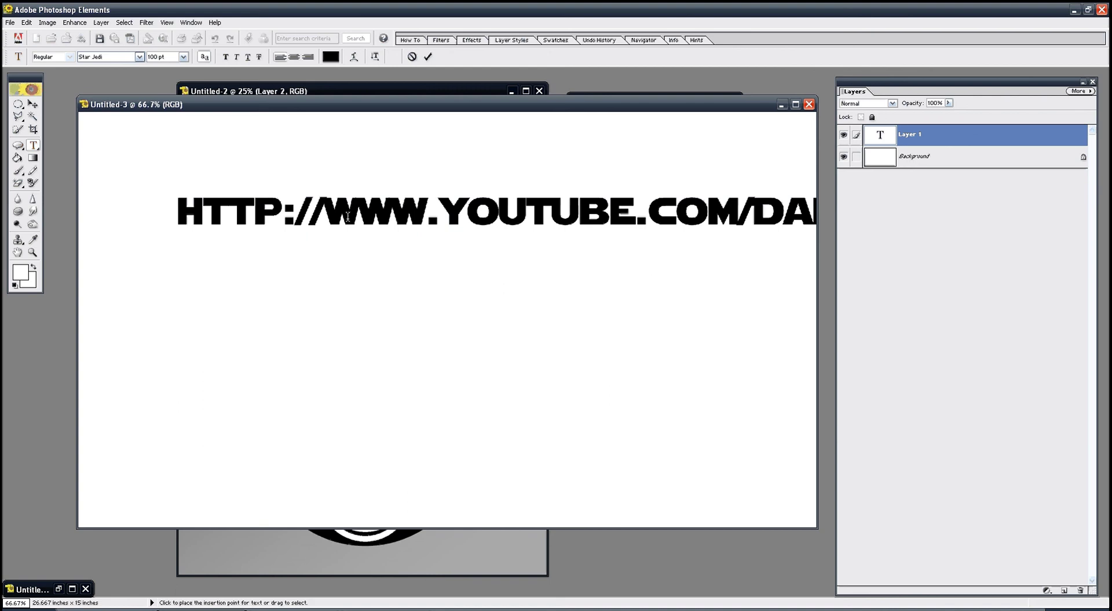
Commit the web address, reposition it around the slide, then delete its text layer.
left_click(33, 104)
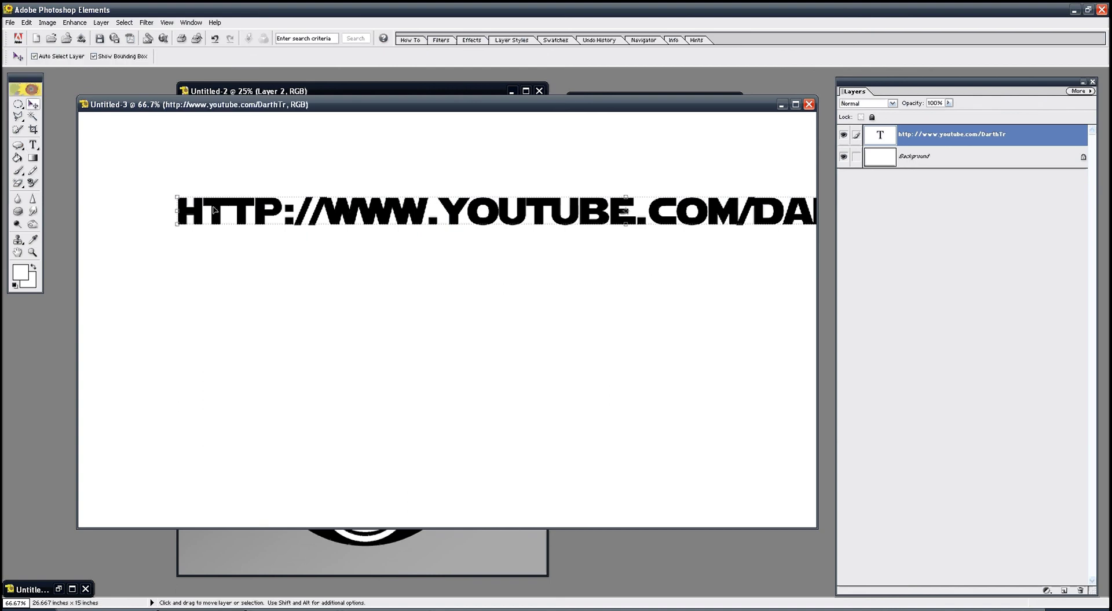
left_click_drag(214, 210, 297, 294)
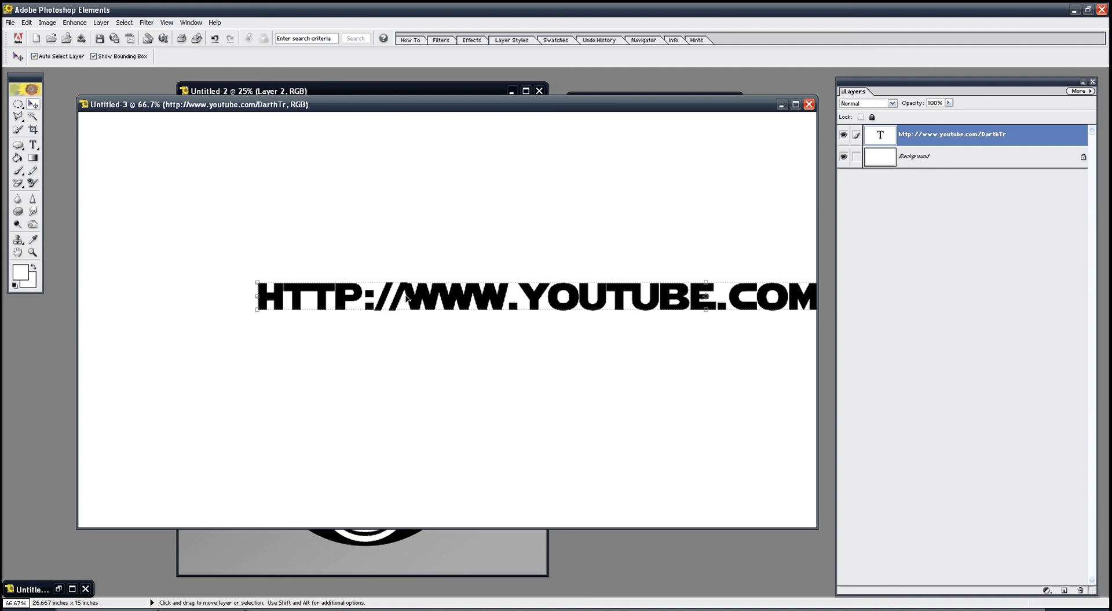
left_click_drag(407, 297, 97, 296)
key("ctrl+z")
mouse_move(602, 298)
left_mouse_down()
mouse_move(219, 303)
mouse_move(343, 294)
left_mouse_up()
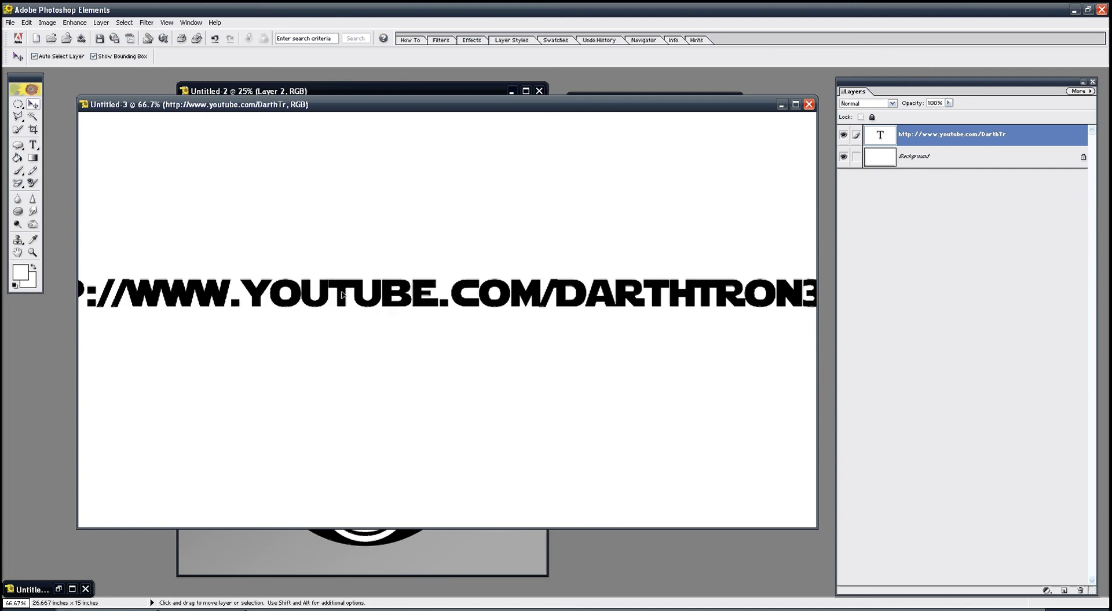
key("Delete")
key("Return")
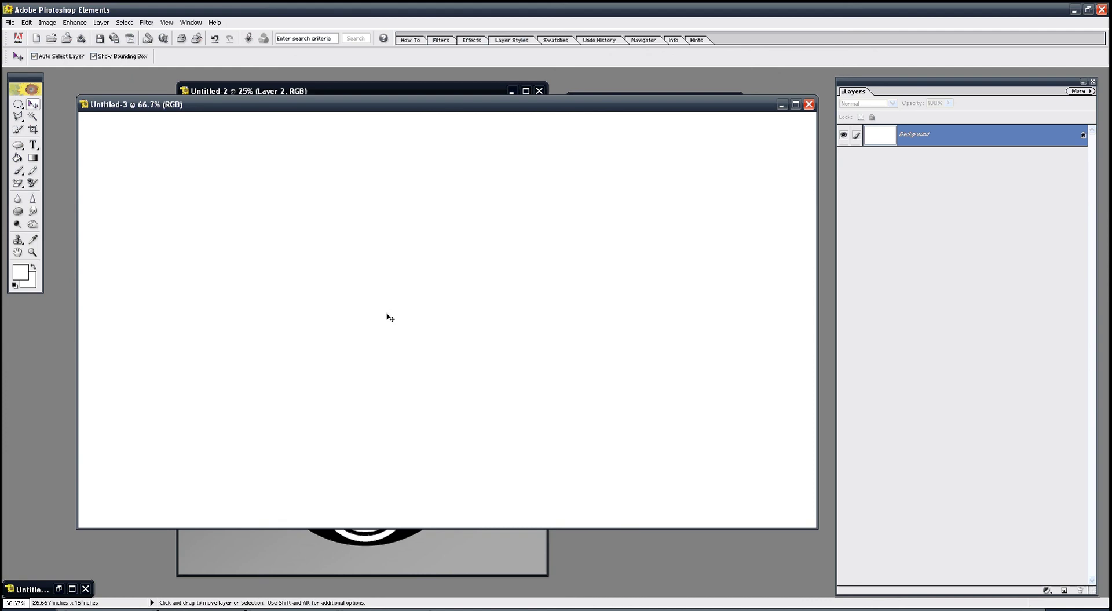
Draft three text lines: 'NR, FOR MORE STUFF FROM', 'YOURS TRULY,' and 'GO TO...'.
left_click(33, 145)
left_click(258, 264)
type("N")
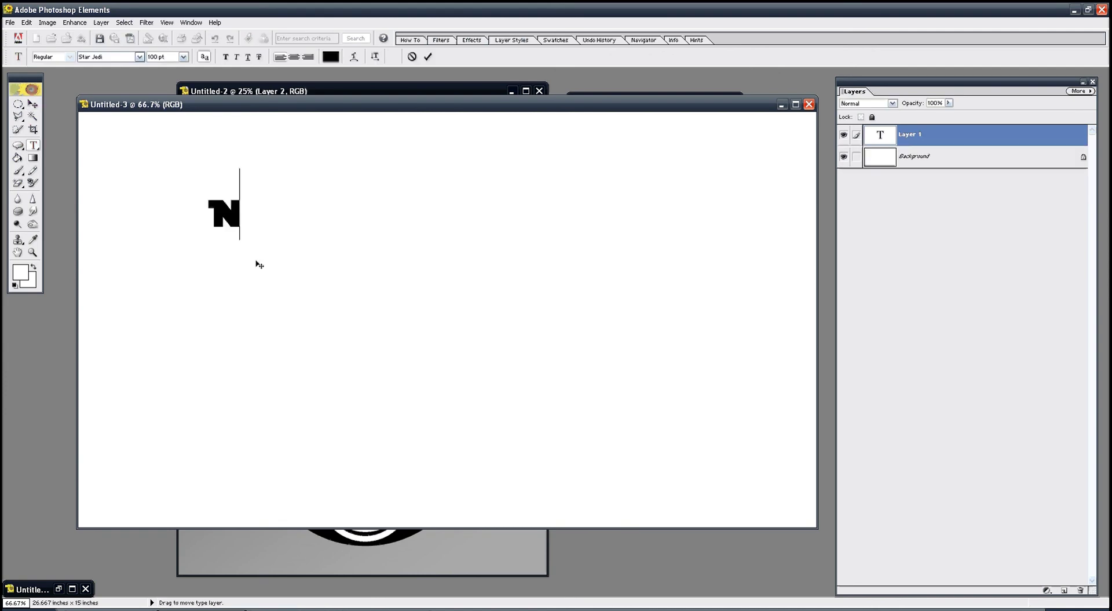
type("R, ")
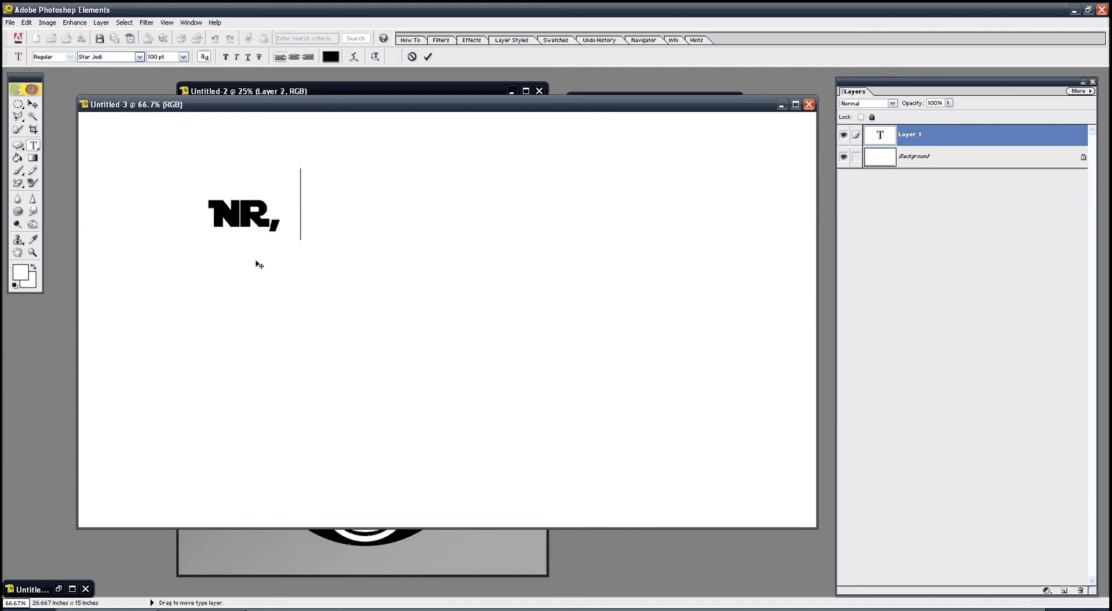
type("FOR MOR ")
type("E STUFF")
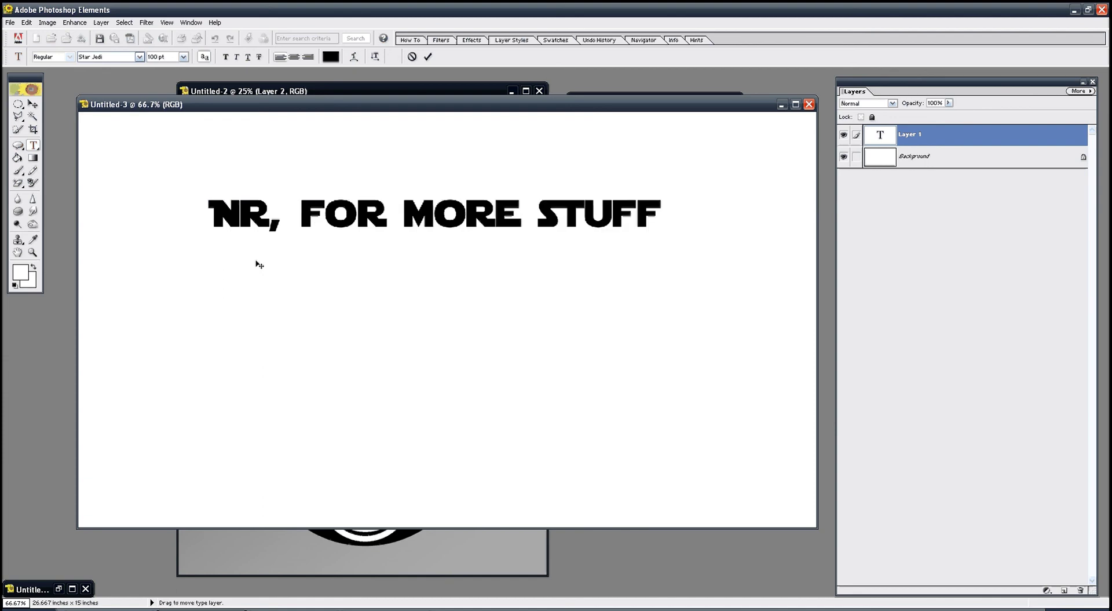
type(" FRM")
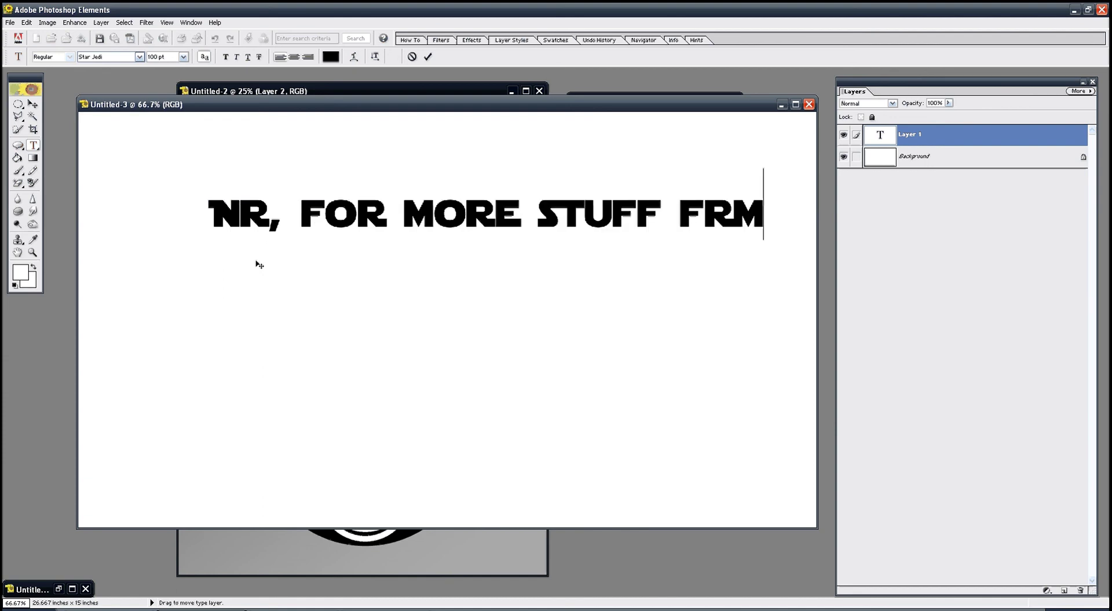
key("BackSpace")
type("OM")
key("Return")
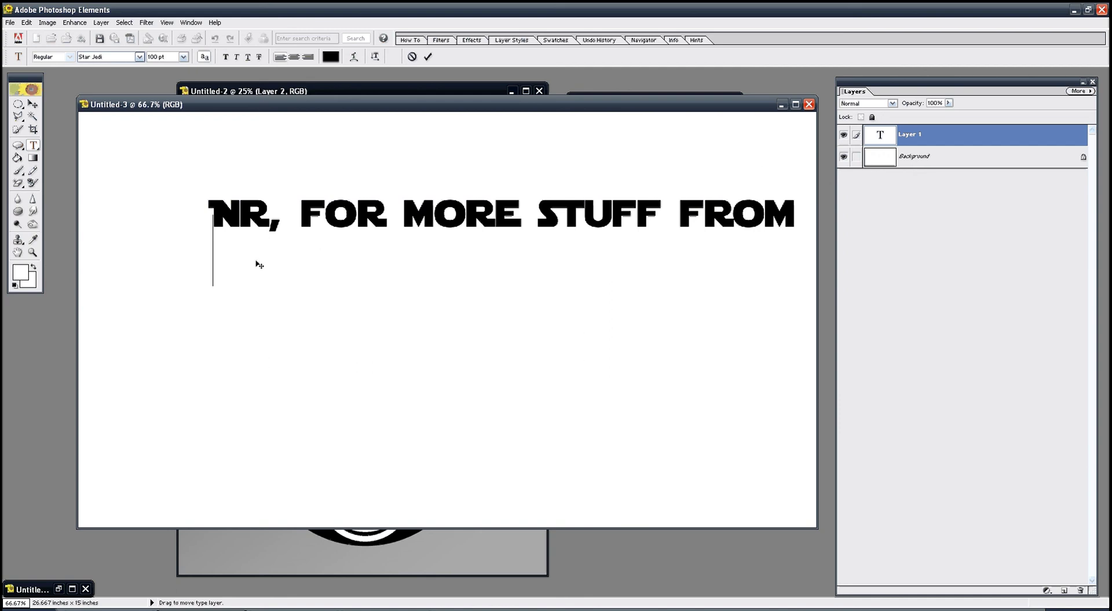
type("YOUR")
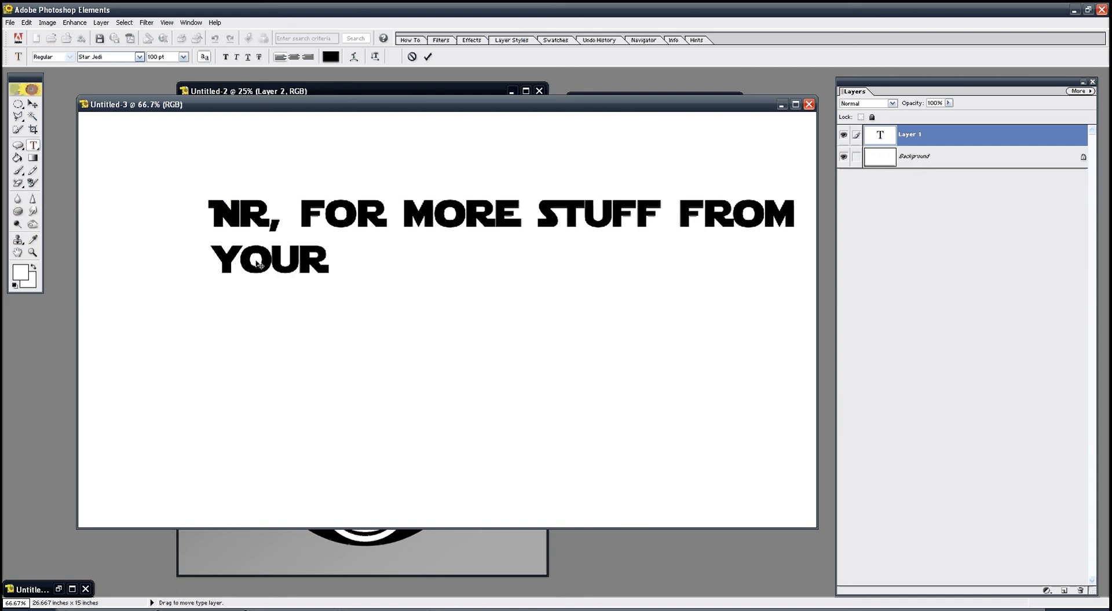
type("S TRULY,")
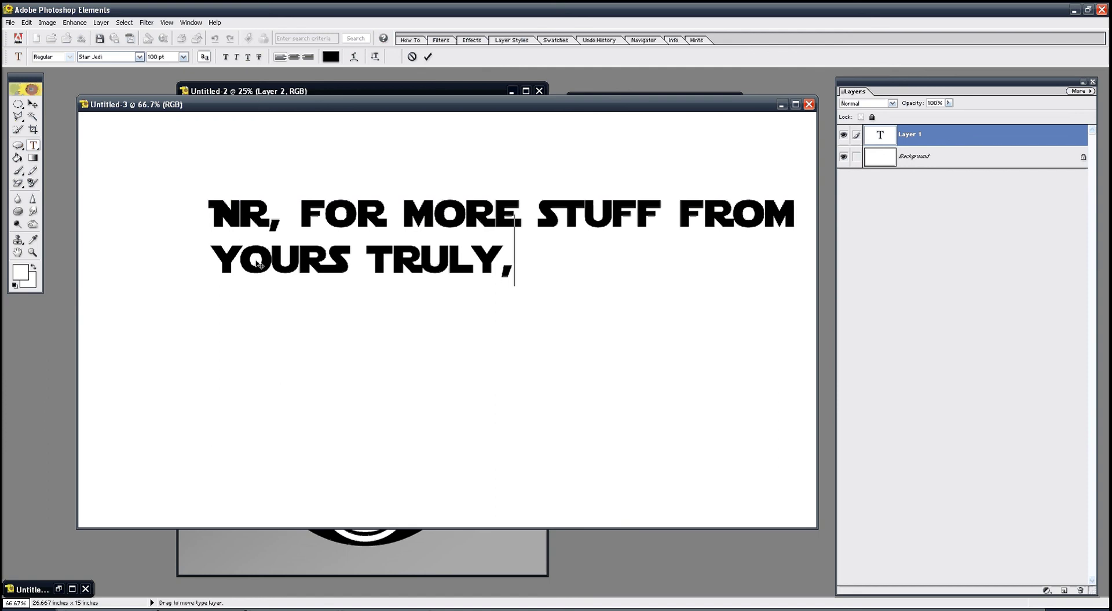
key("Return")
type("GO TO")
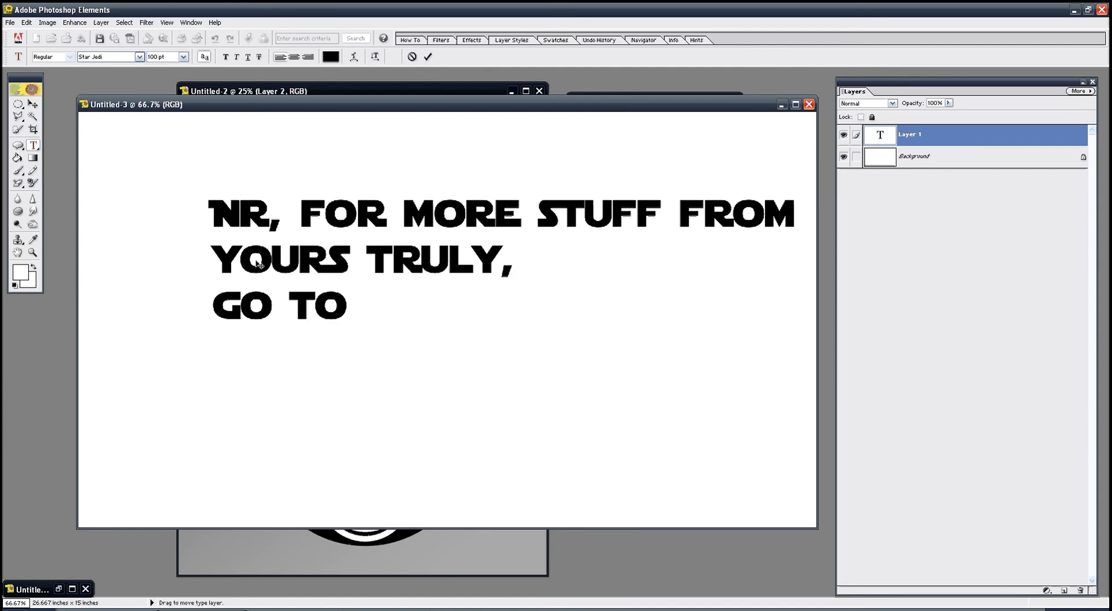
type(".")
key("BackSpace")
type("...")
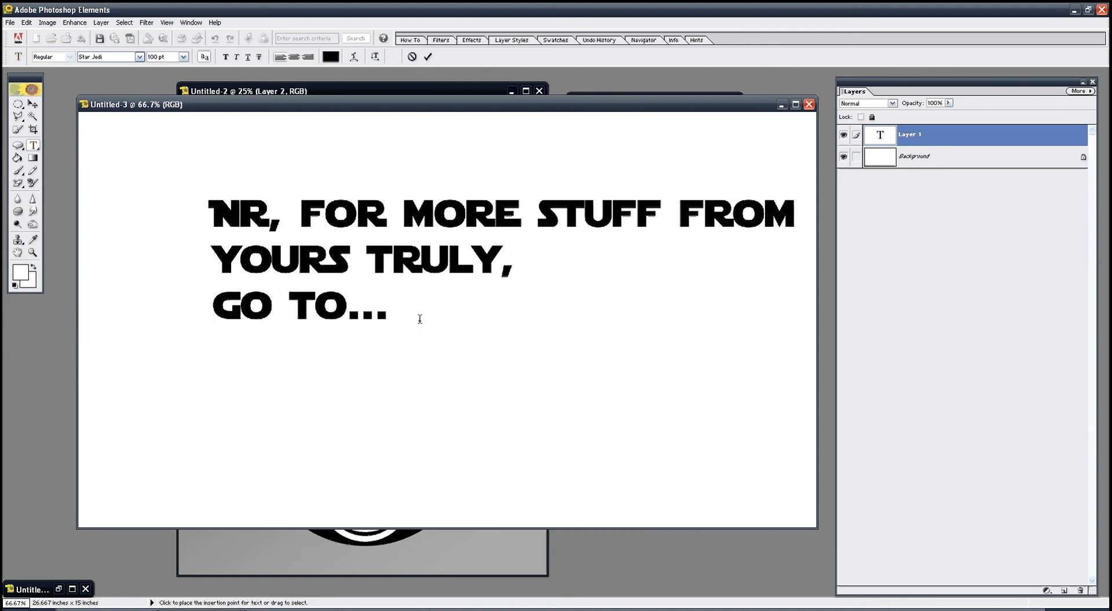
Replace NR with AND at the start, then clear all the layer's text.
left_click(275, 214)
key("BackSpace")
key("BackSpace")
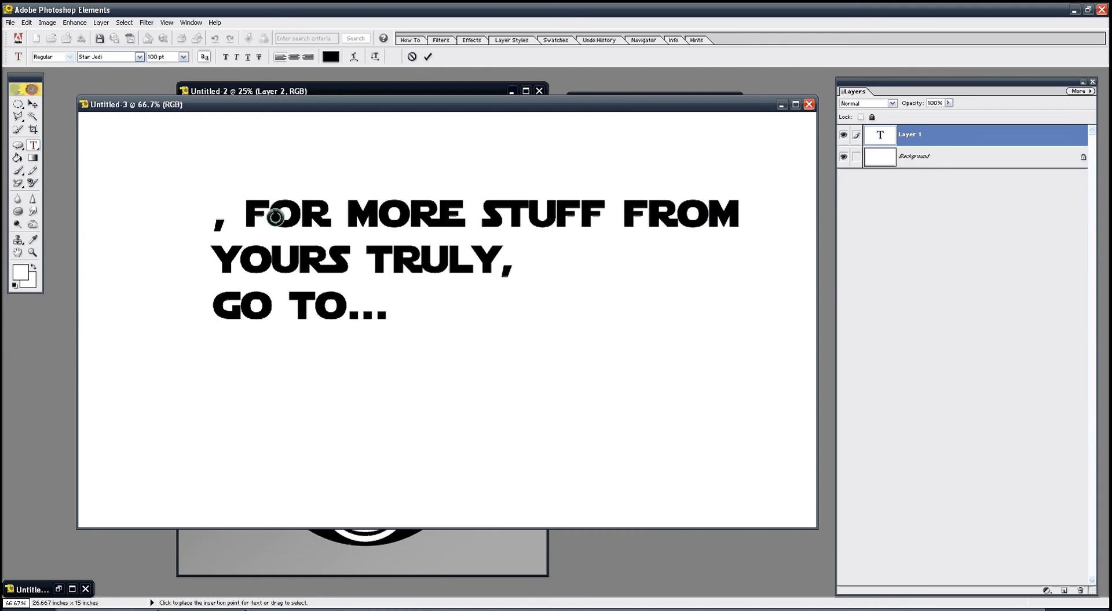
type("AND")
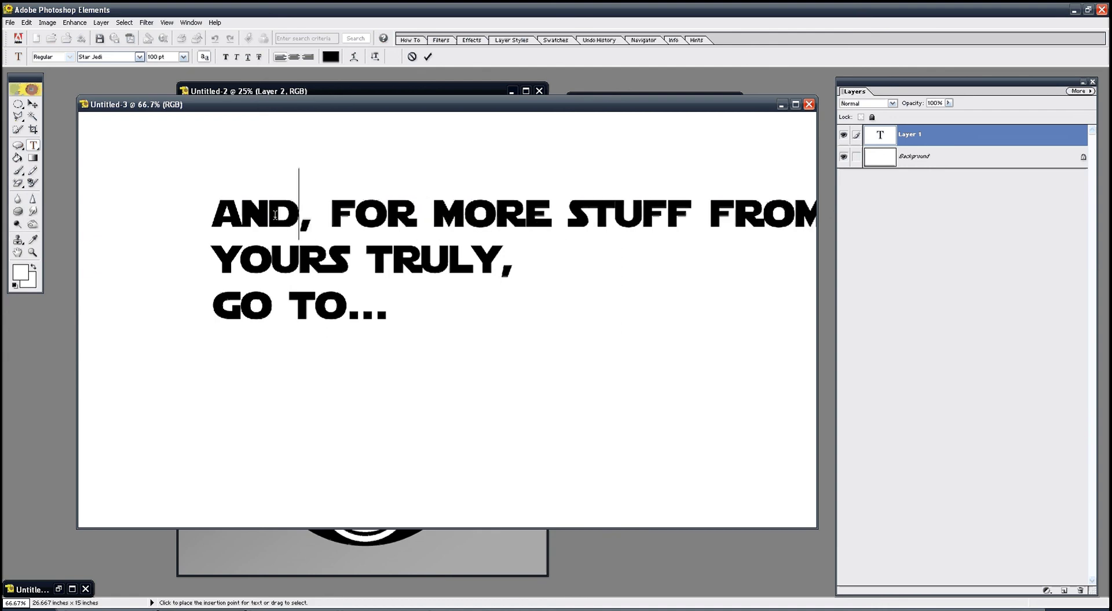
key("ctrl+a")
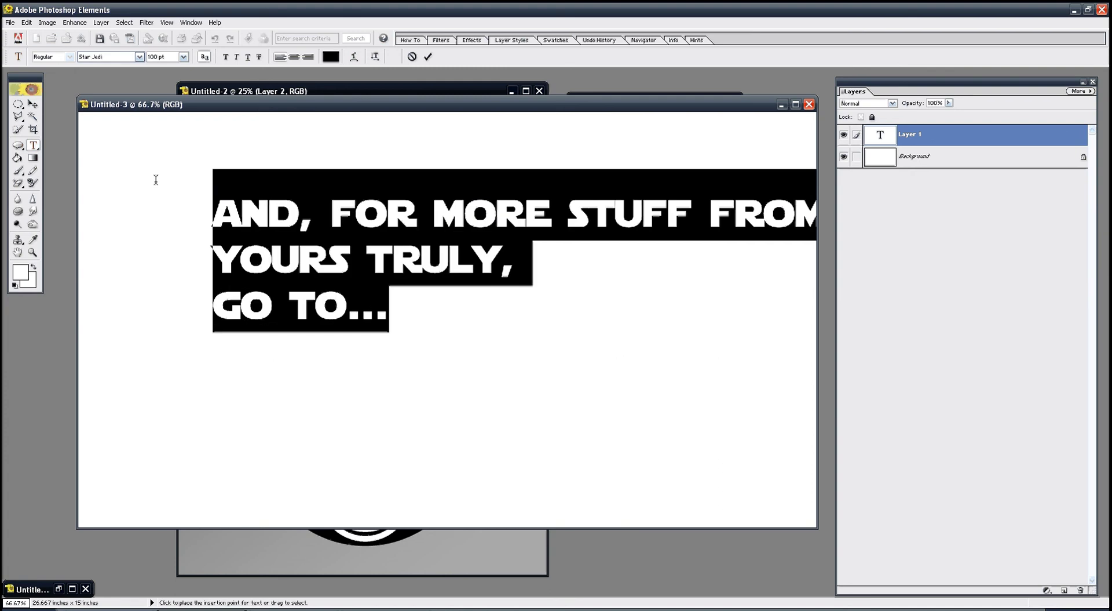
key("BackSpace")
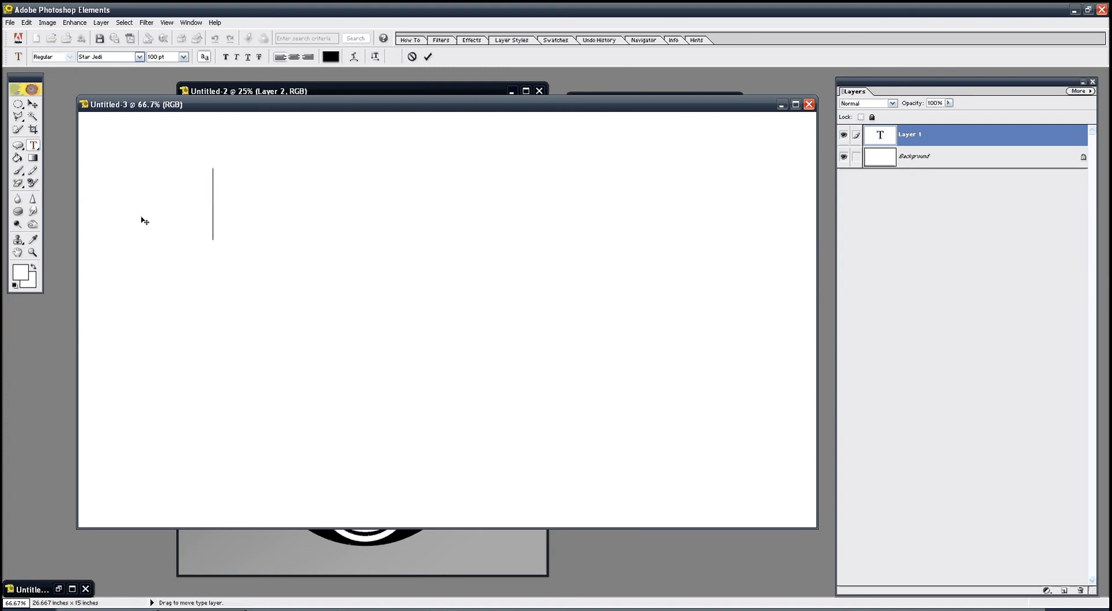
Type the website's .COM/BLOG address, with FOR MORE ABOUT ME... on a second line.
type("BILLY")
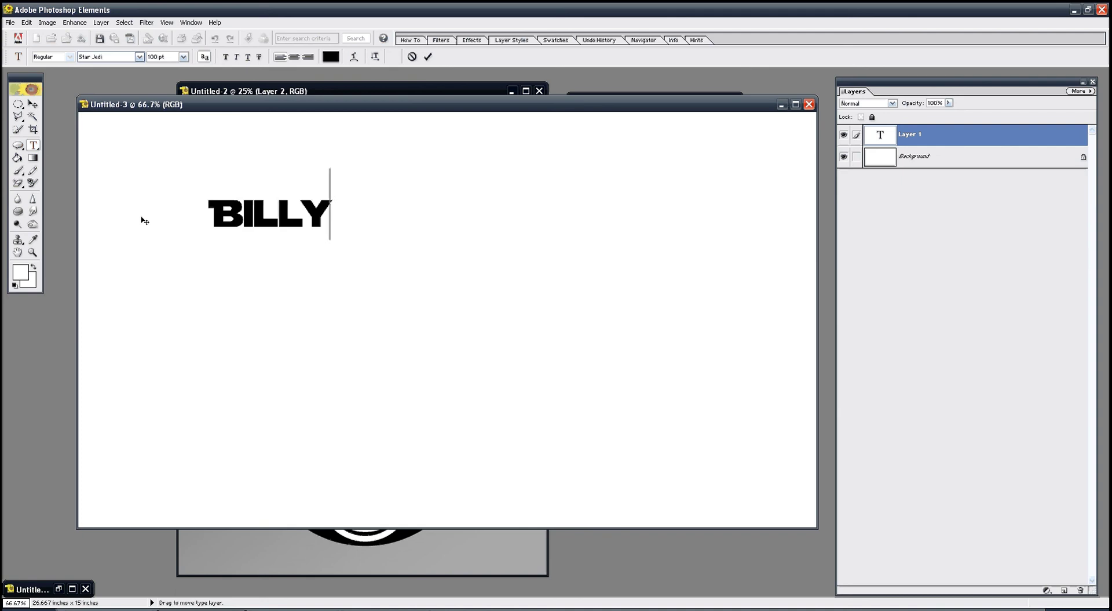
type("WEIS")
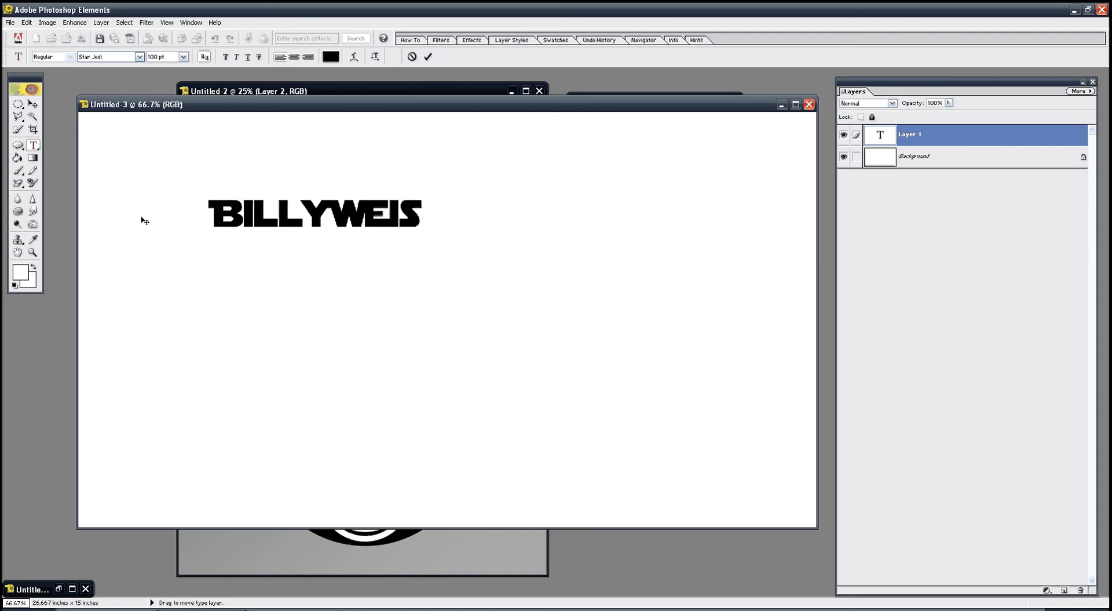
type("S.COM")
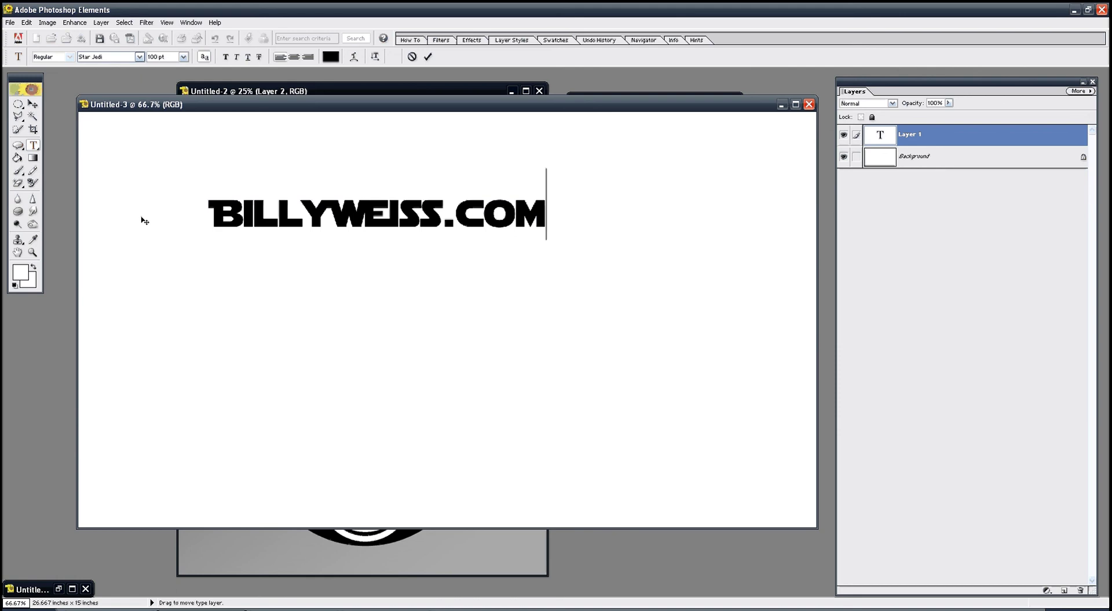
type(".")
key("BackSpace")
key("BackSpace")
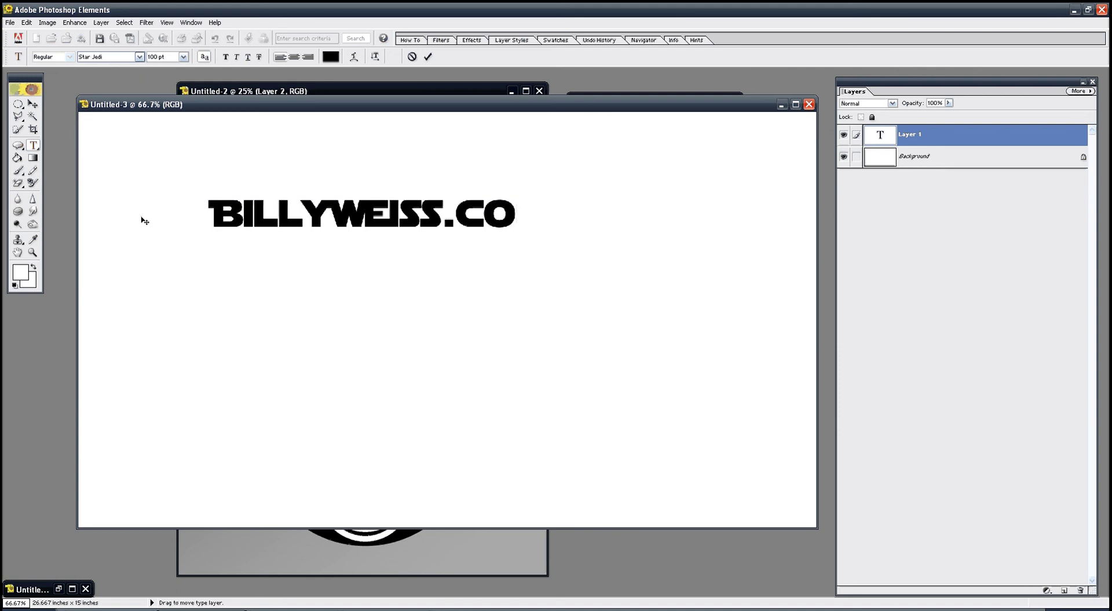
type("M/BLOG")
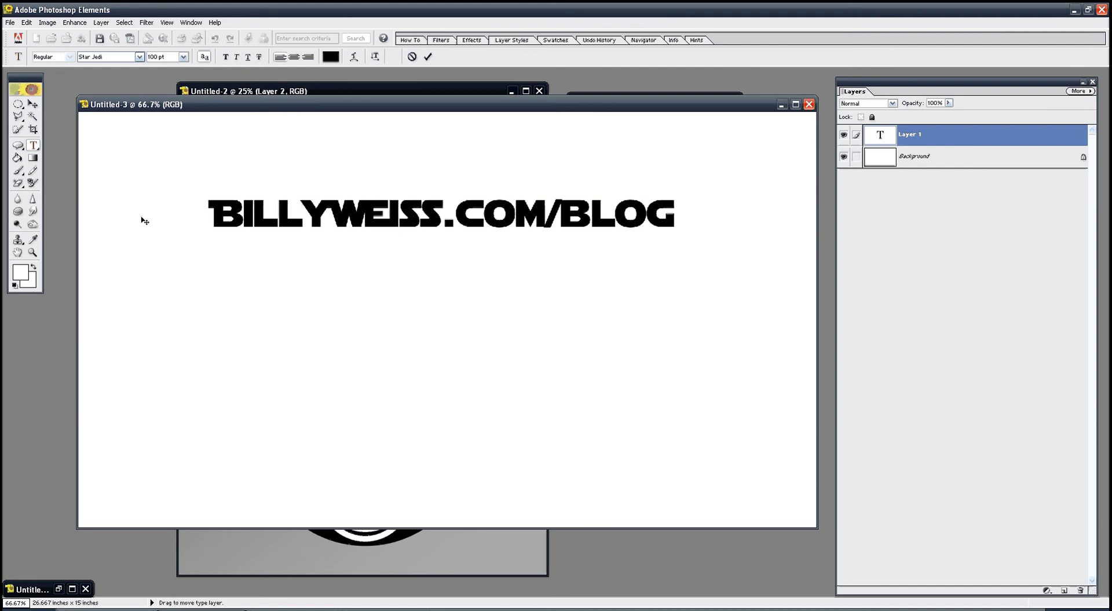
key("Return")
type("FO")
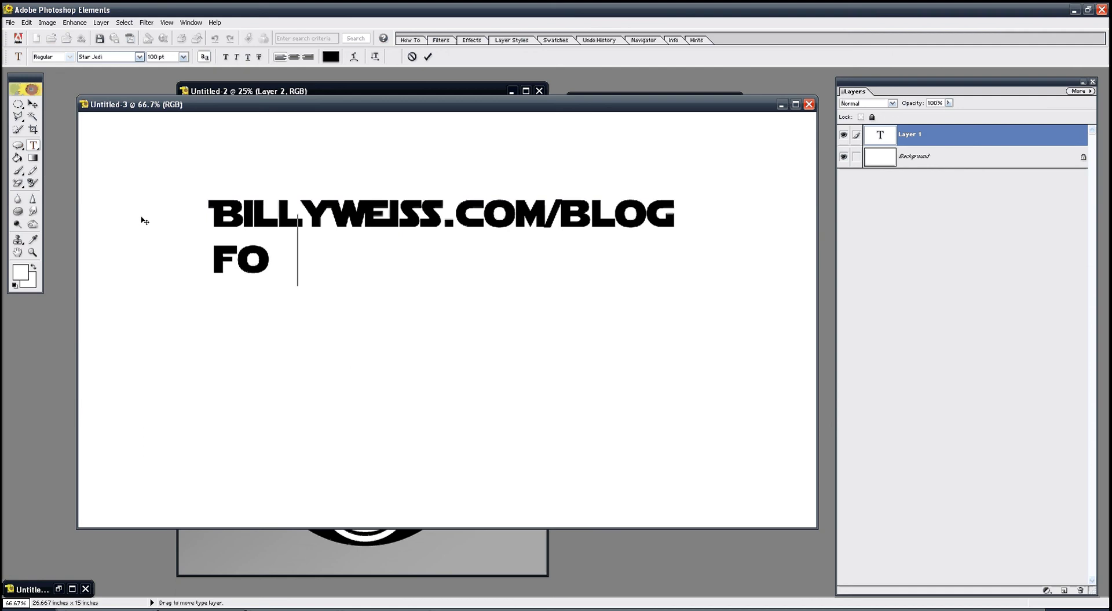
type("R MORE ABOUT M")
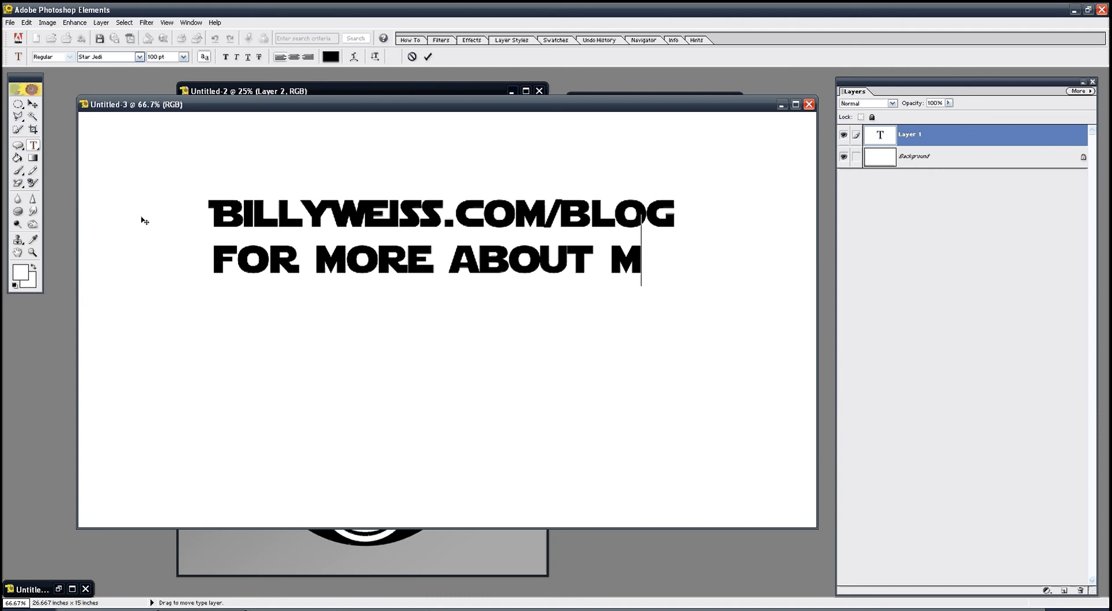
type("E")
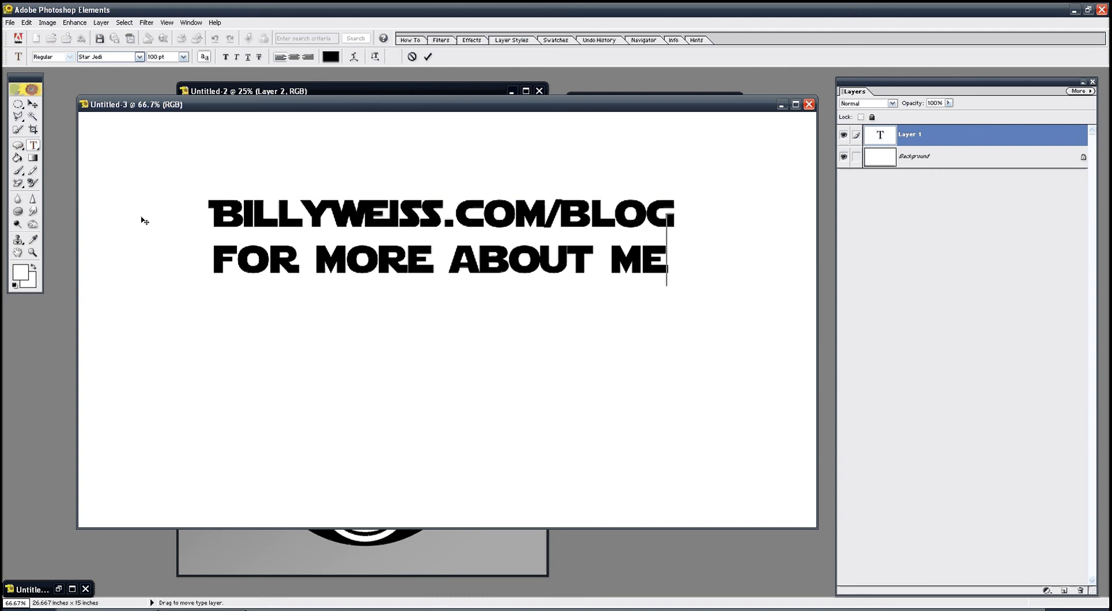
type("...")
Change the address ending from BLOG to DESIGN and make line two 'for business! enjoy!'.
key("BackSpace")
key("BackSpace")
key("BackSpace")
key("BackSpace")
key("BackSpace")
key("BackSpace")
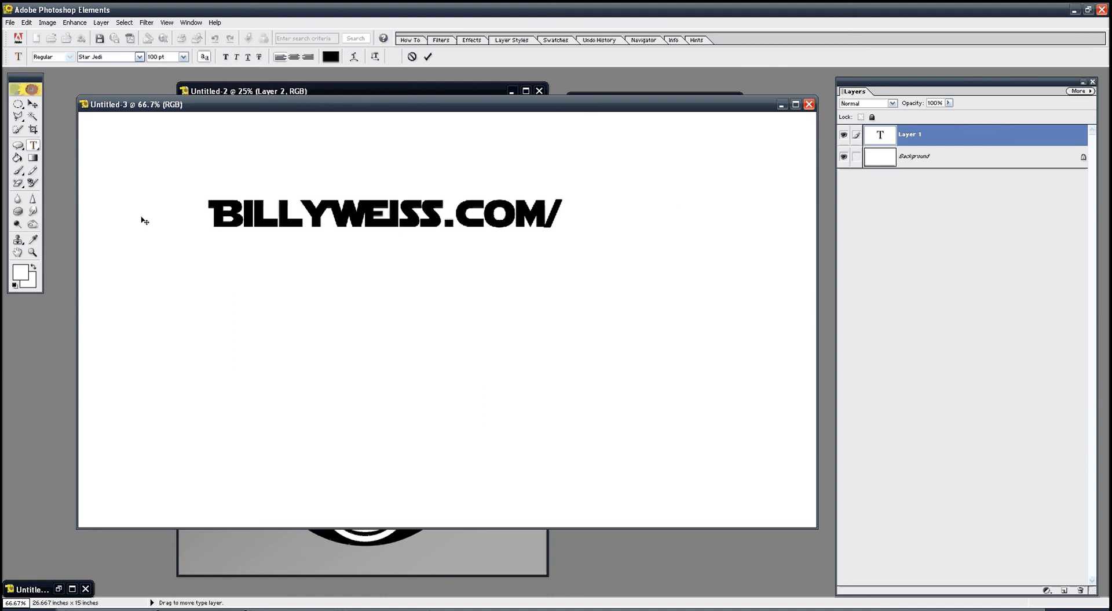
type("DESI")
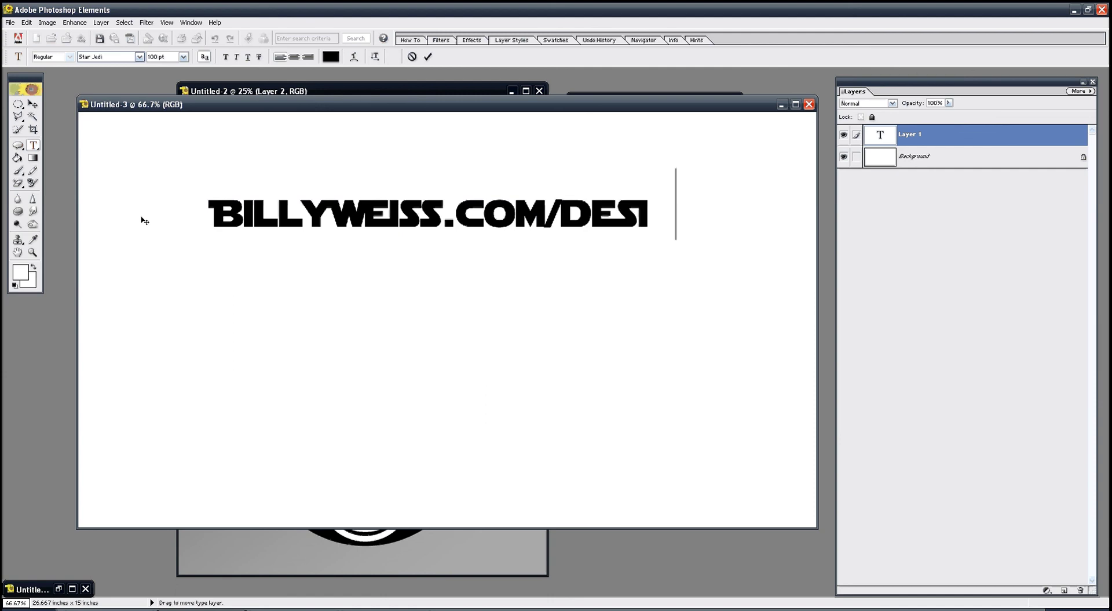
type("GN")
key("Up")
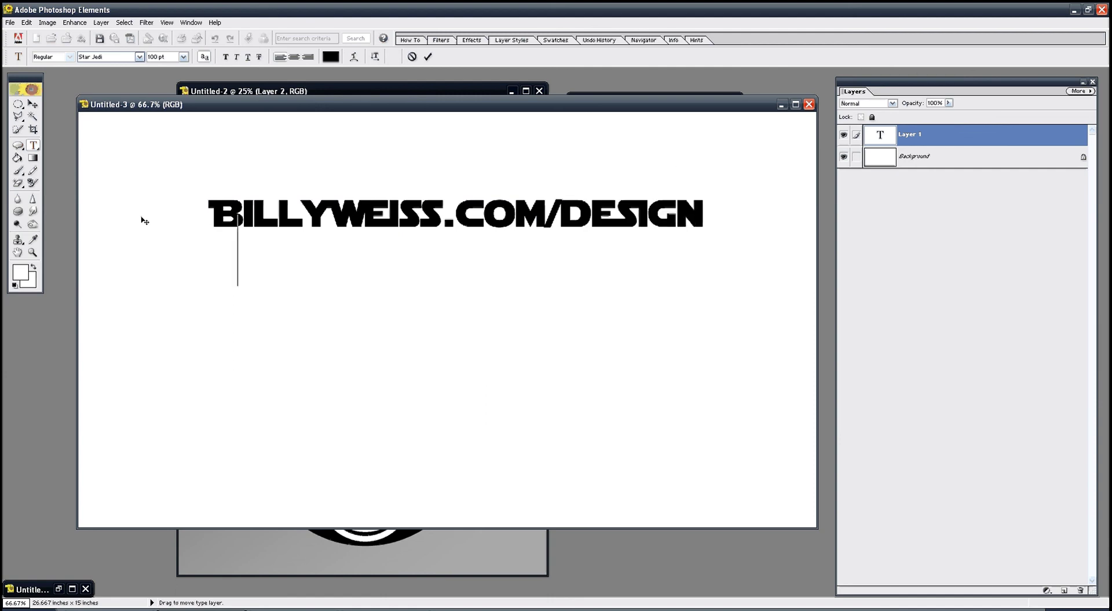
type("for busines")
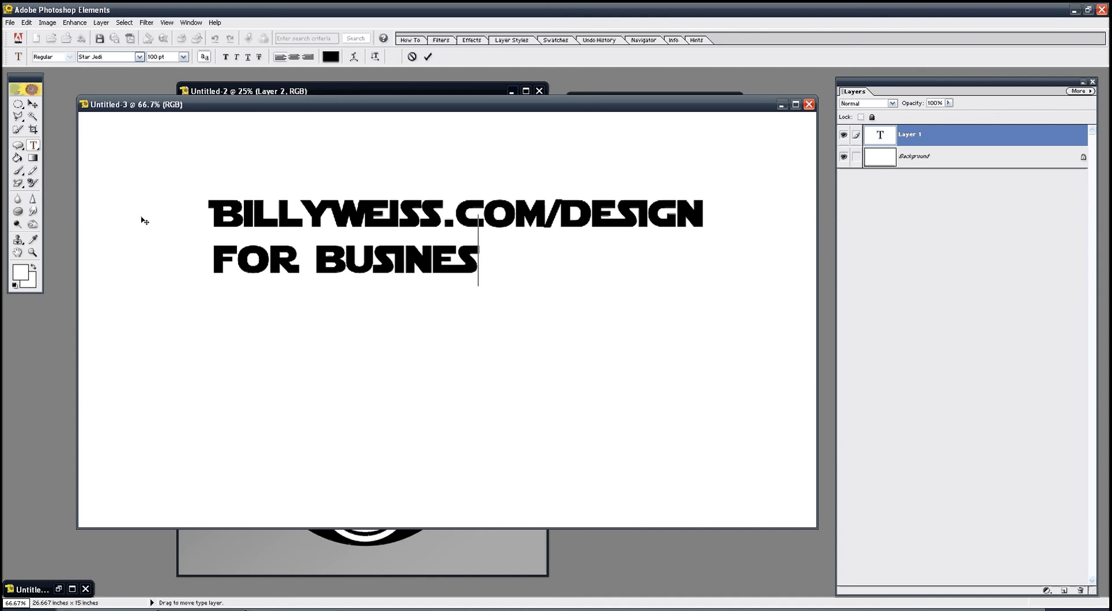
type("s!")
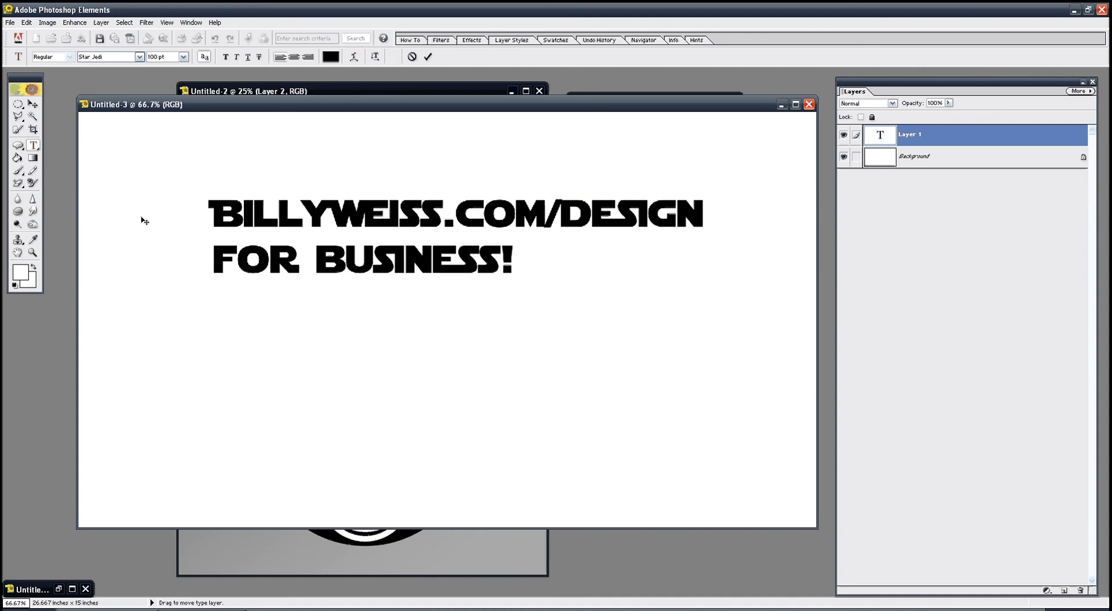
type(" enjoy")
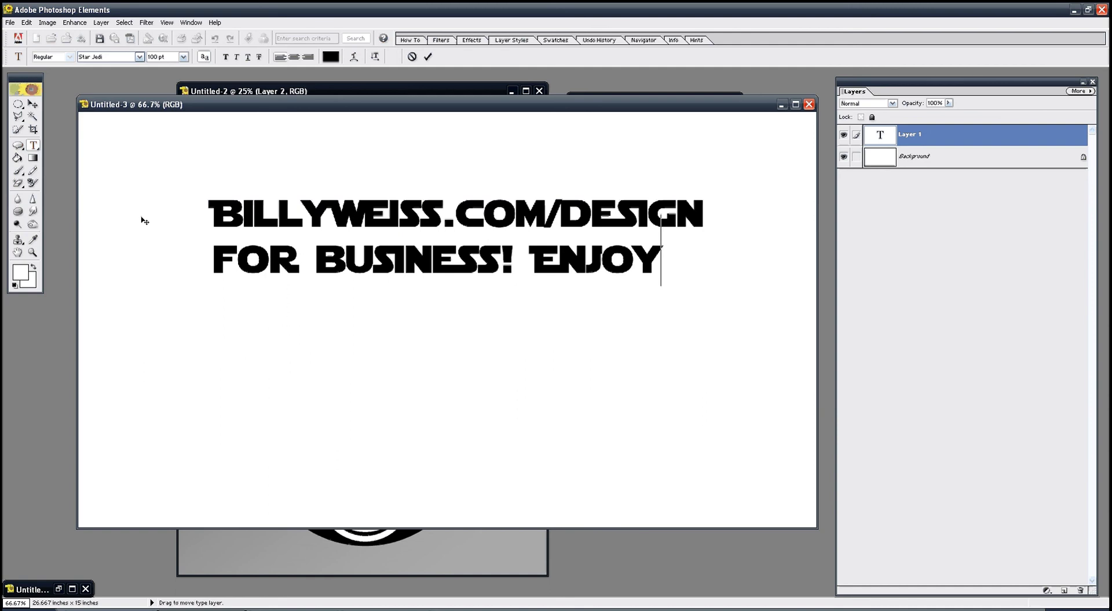
type("!")
Add a '-iv' sign-off line beneath and select it.
key("Return")
type("-hr")
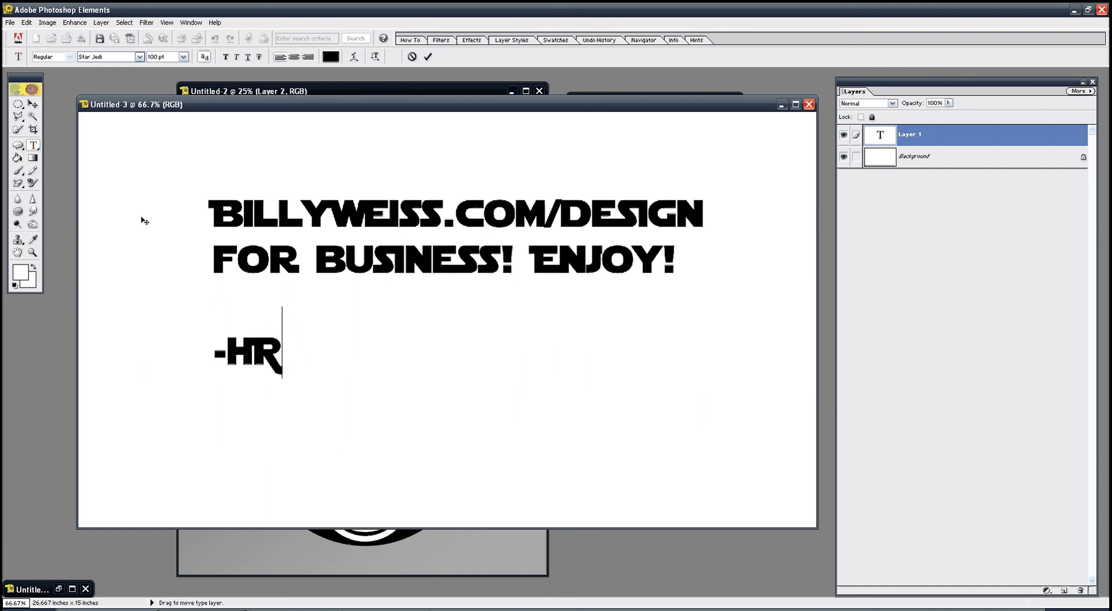
key("BackSpace")
key("BackSpace")
type("iv")
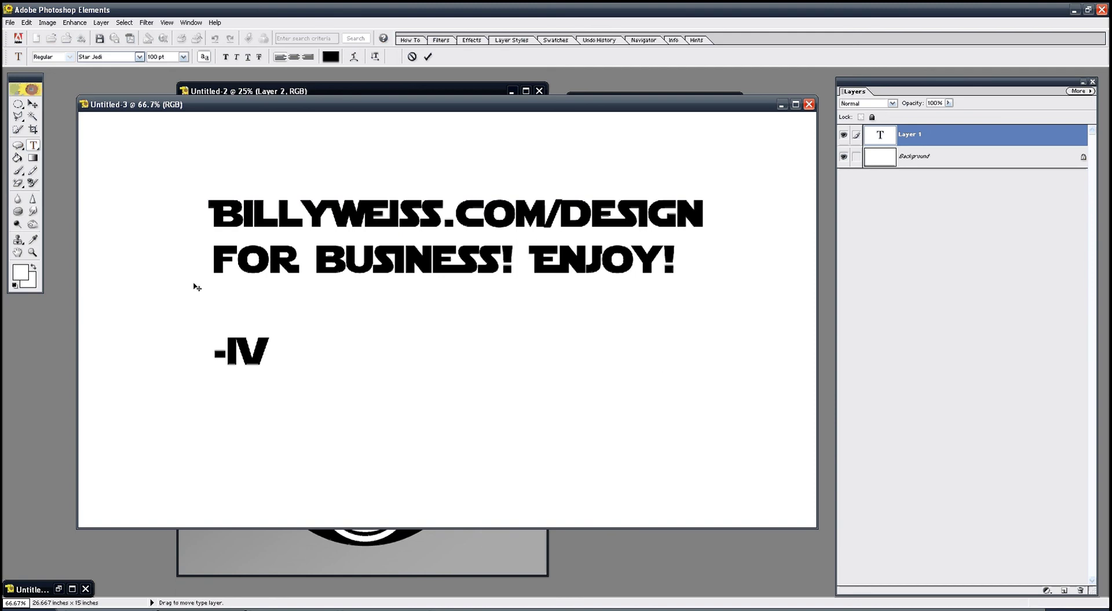
left_click(197, 297, "shift")
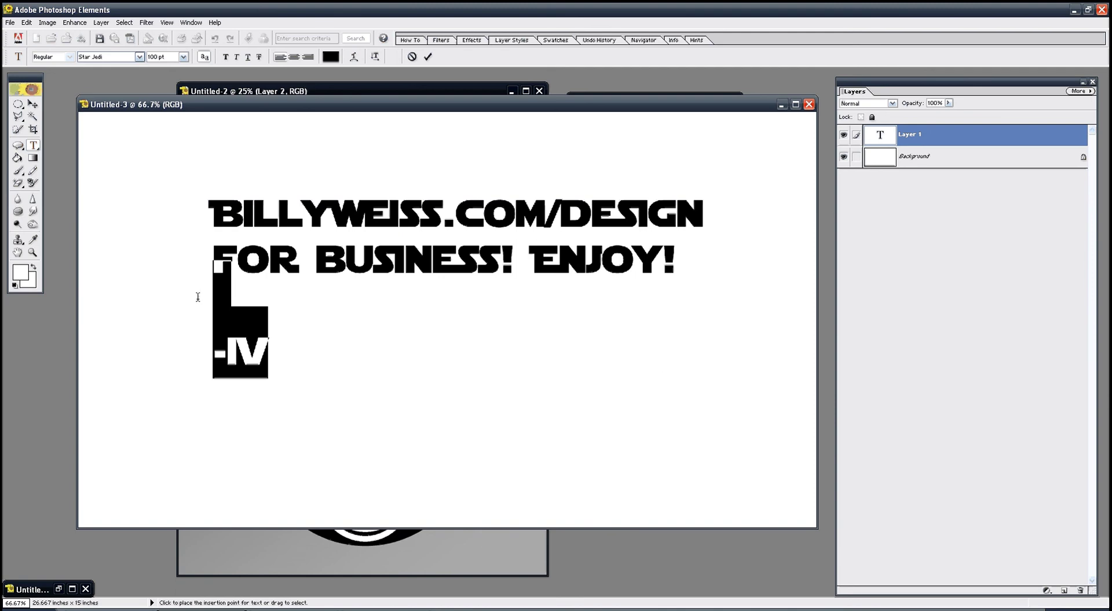